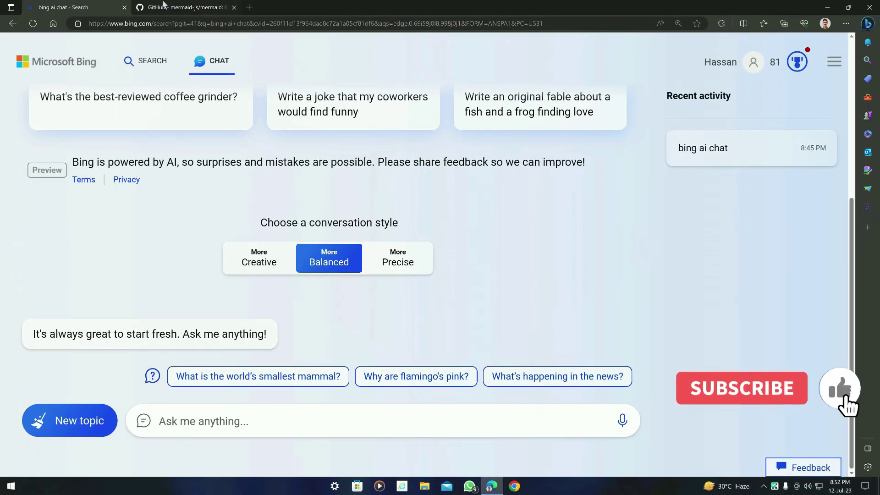
Step: Look through the Mermaid GitHub README, examining the flowchart, sequence diagram and Gantt chart examples with their code
{"action": "key", "text": "ctrl+Tab"}
{"action": "scroll", "coordinate": [270, 321], "scroll_direction": "down", "scroll_amount": 6}
{"action": "scroll", "coordinate": [274, 353], "scroll_direction": "down", "scroll_amount": 20}
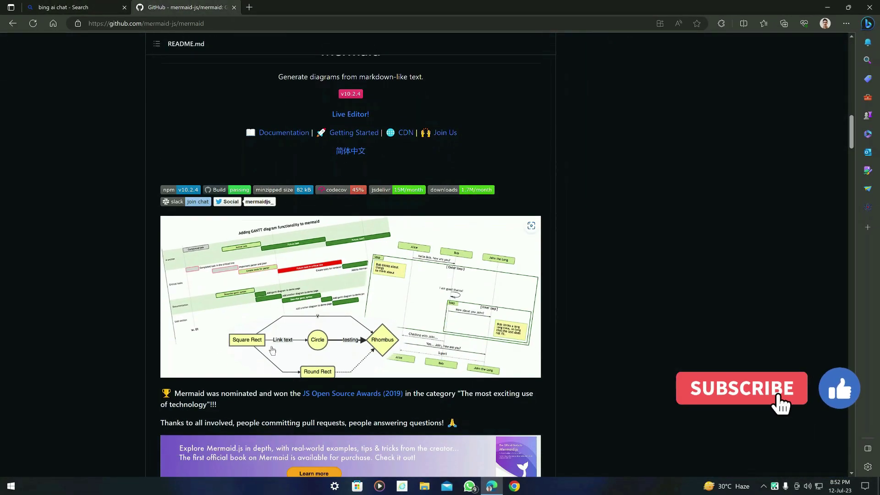
{"action": "scroll", "coordinate": [257, 332], "scroll_direction": "down", "scroll_amount": 10}
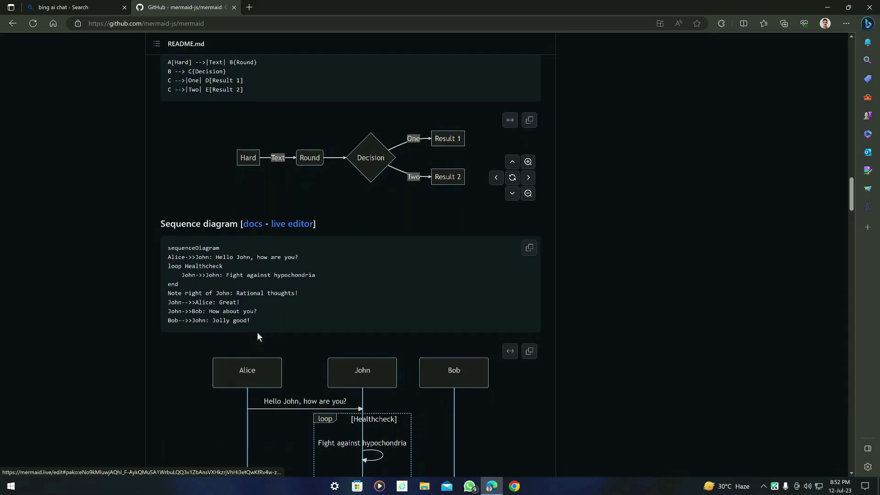
{"action": "scroll", "coordinate": [209, 254], "scroll_direction": "up", "scroll_amount": 5}
{"action": "scroll", "coordinate": [210, 266], "scroll_direction": "down", "scroll_amount": 15}
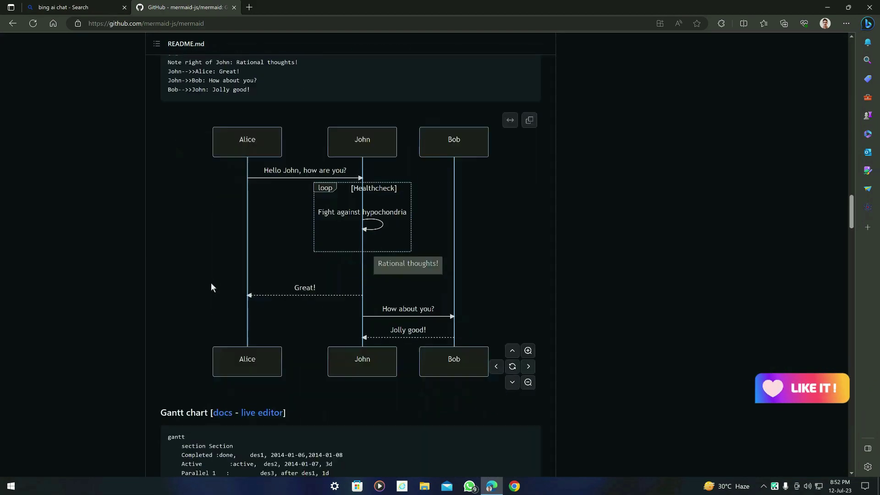
{"action": "scroll", "coordinate": [250, 311], "scroll_direction": "down", "scroll_amount": 1}
{"action": "scroll", "coordinate": [283, 285], "scroll_direction": "up", "scroll_amount": 15}
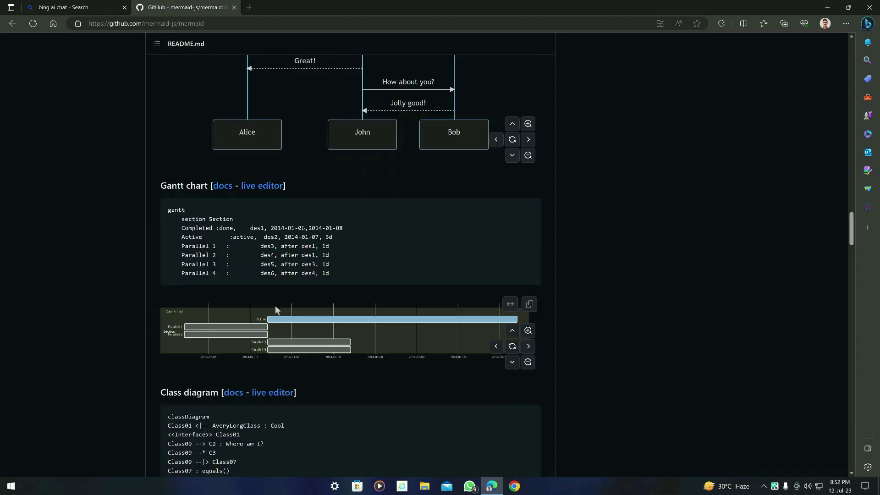
{"action": "scroll", "coordinate": [275, 306], "scroll_direction": "up", "scroll_amount": 20}
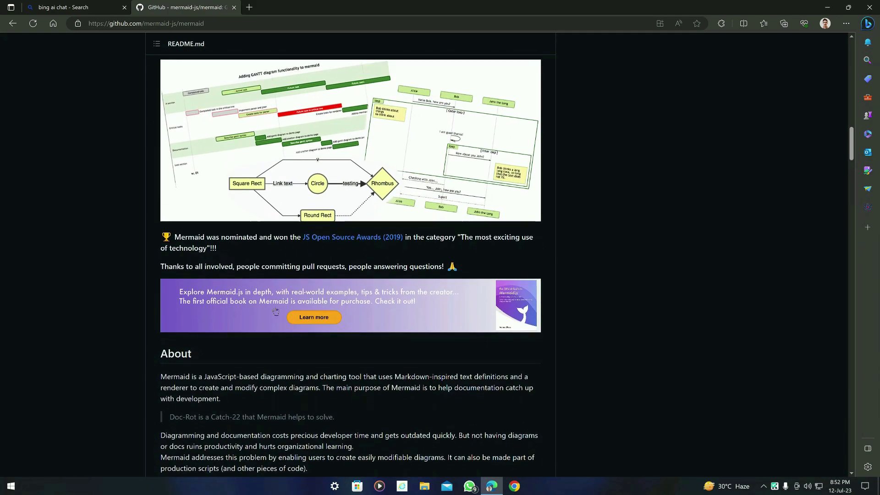
Step: Open draw.io in a new browser tab and choose the device as the storage location for diagrams
{"action": "left_click", "coordinate": [249, 9]}
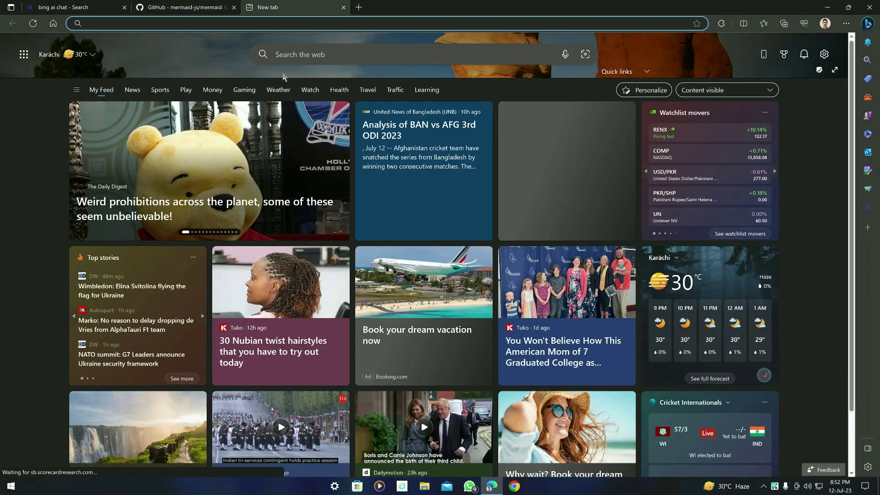
{"action": "type", "text": "draw.io"}
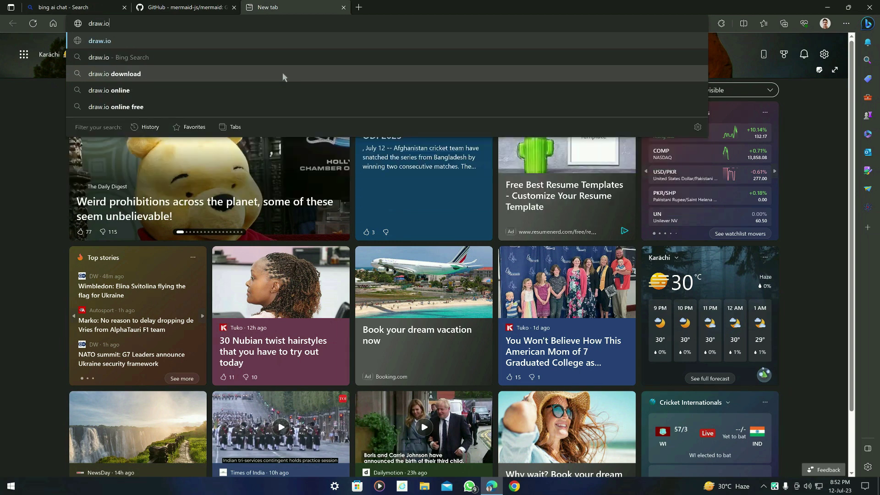
{"action": "key", "text": "Return"}
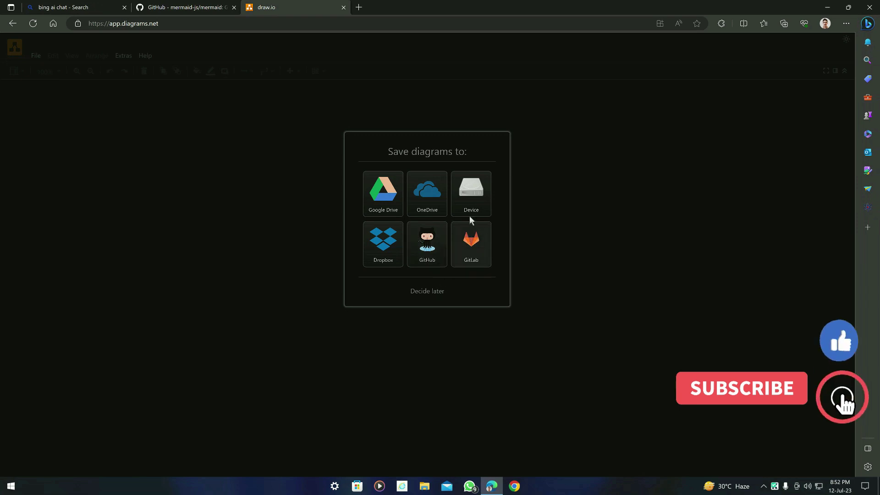
{"action": "left_click", "coordinate": [472, 196]}
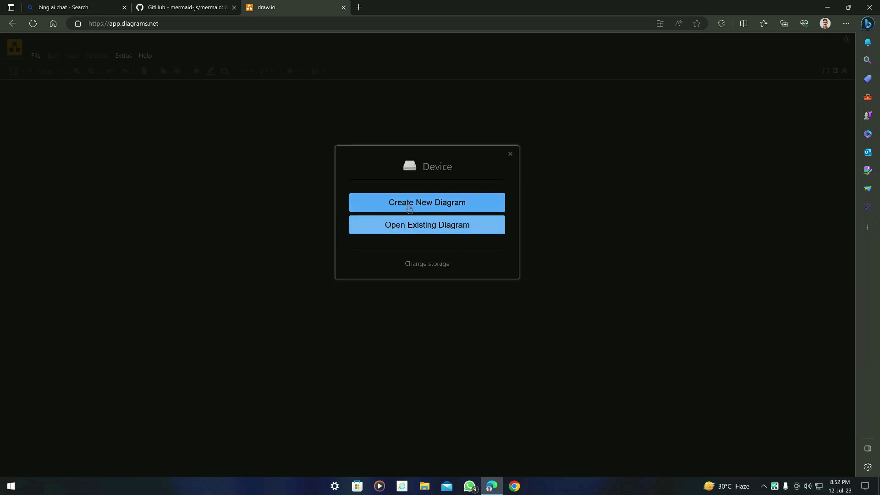
Step: Create a new blank diagram and save it to the Desktop as "sample" in the XML File (.drawio) format
{"action": "left_click", "coordinate": [449, 211]}
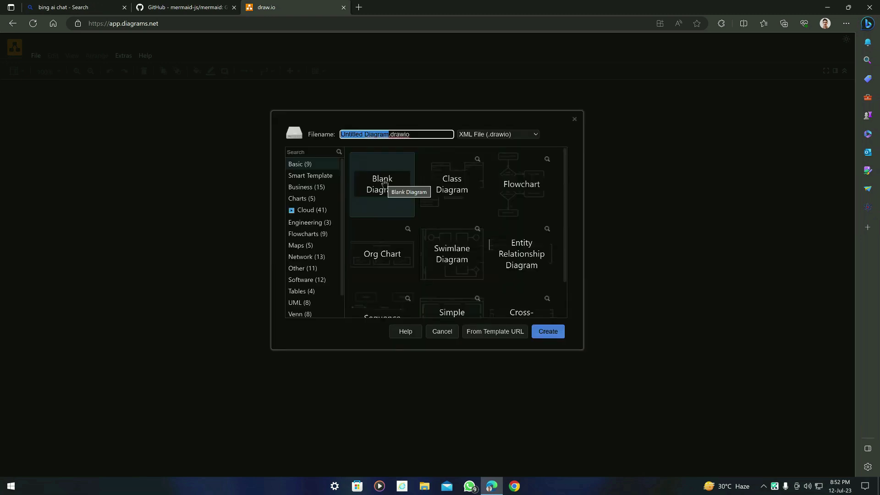
{"action": "left_click", "coordinate": [553, 333]}
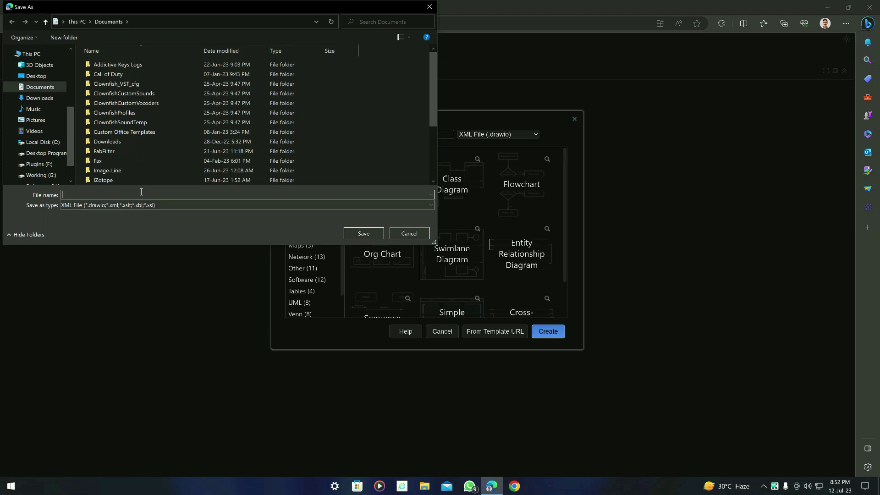
{"action": "type", "text": "sample"}
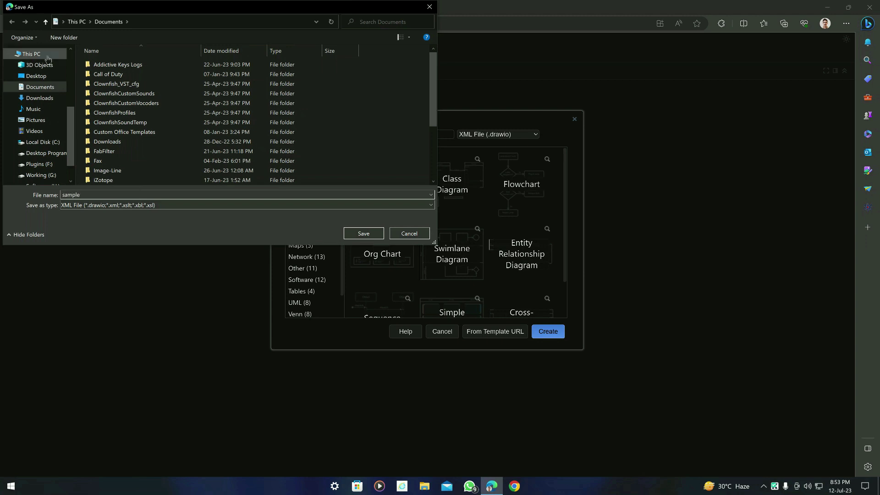
{"action": "left_click", "coordinate": [36, 76]}
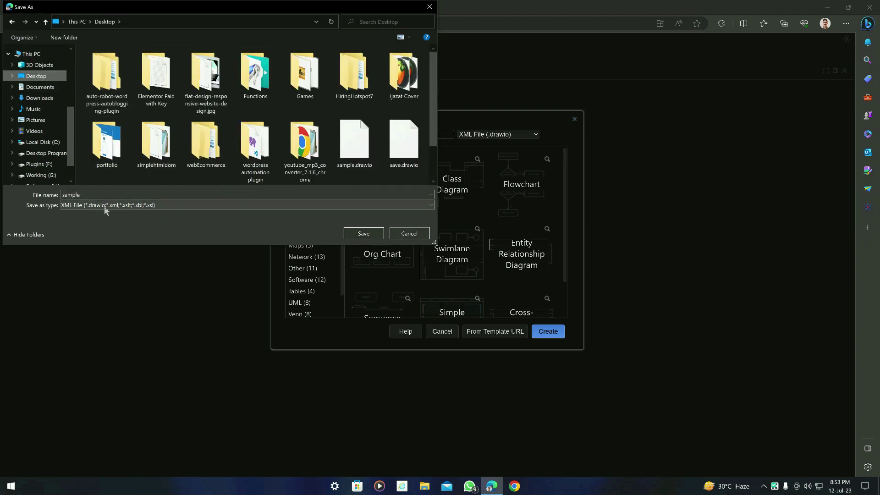
{"action": "left_click", "coordinate": [427, 205]}
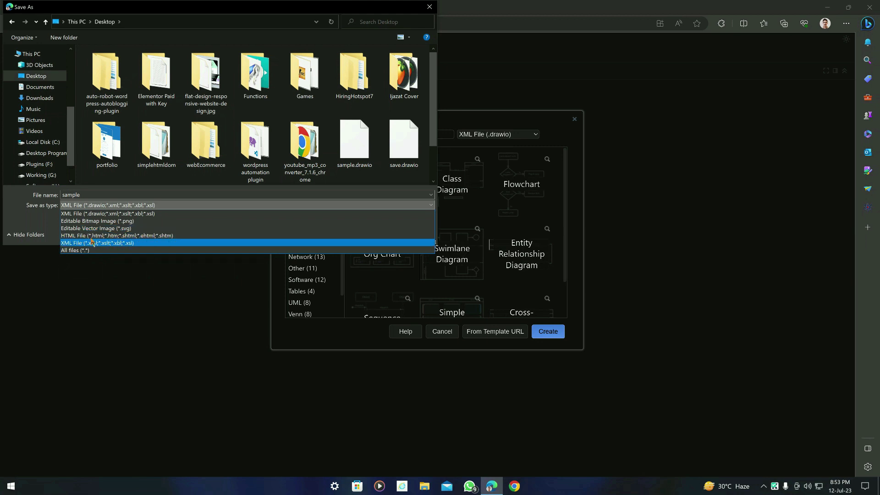
{"action": "left_click", "coordinate": [46, 234]}
{"action": "left_click", "coordinate": [80, 205]}
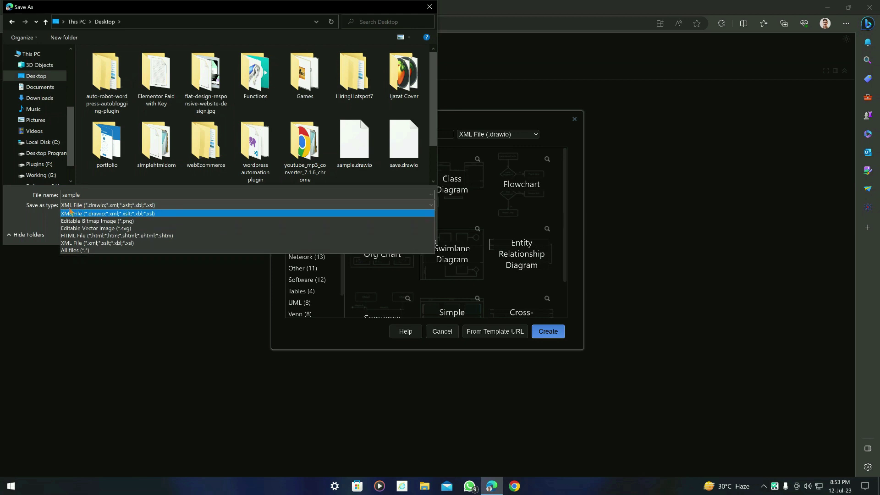
{"action": "left_click", "coordinate": [79, 211]}
{"action": "left_click", "coordinate": [363, 233]}
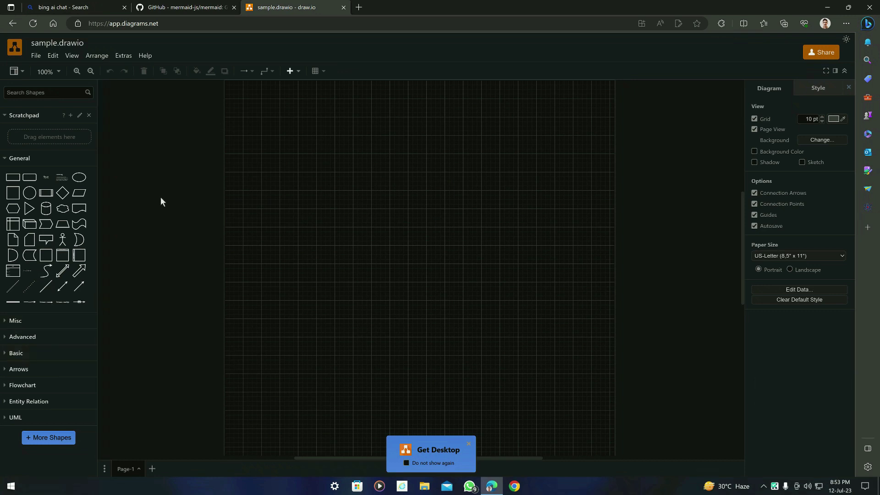
Step: Switch to the Bing AI chat and send the prompt "give me simple use case example. it should be well defined."
{"action": "left_click", "coordinate": [67, 9]}
{"action": "left_click", "coordinate": [287, 420]}
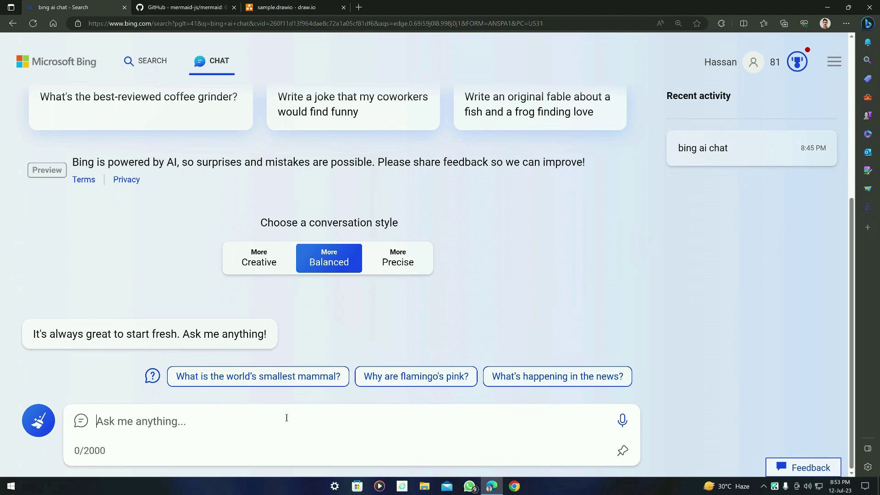
{"action": "type", "text": "give me simple use case"}
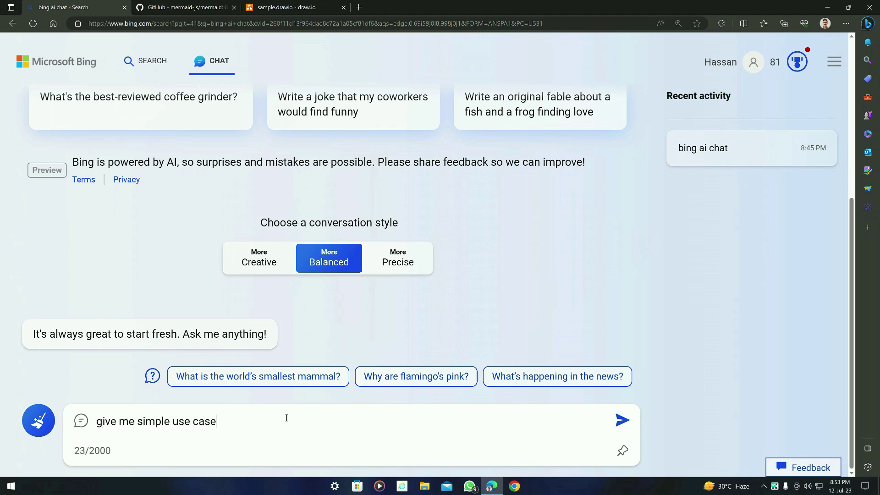
{"action": "type", "text": " example. it should be well"}
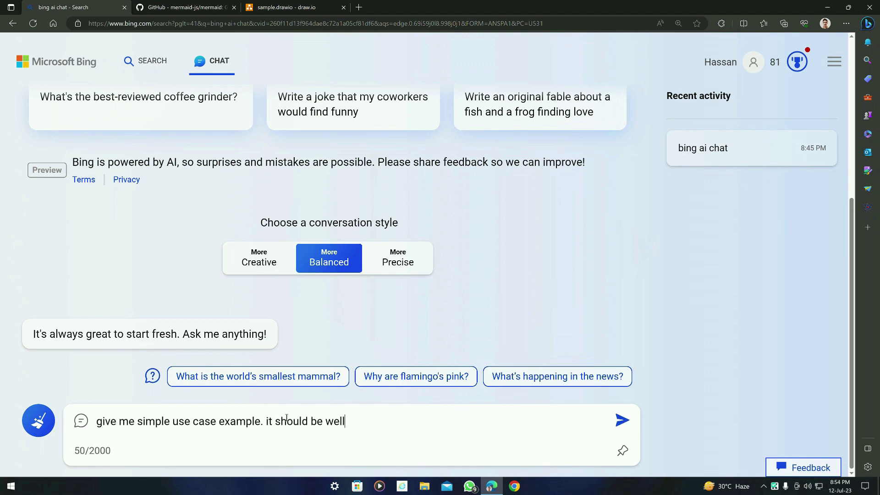
{"action": "type", "text": " defined."}
{"action": "key", "text": "Return"}
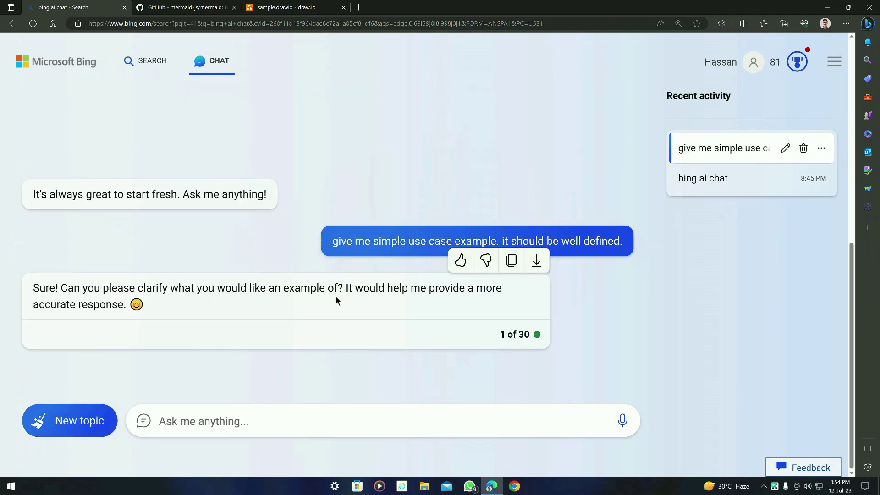
Step: Reply to the chat's clarification question with "Hospital Management system"
{"action": "left_click", "coordinate": [334, 411]}
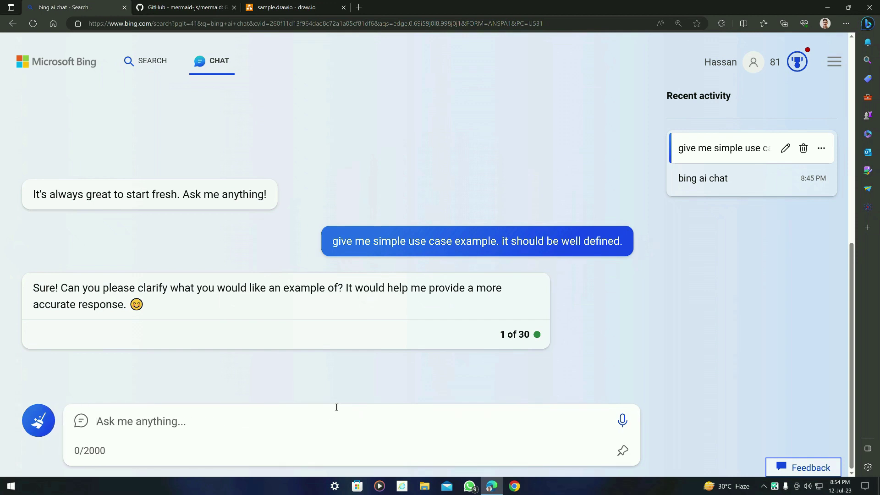
{"action": "type", "text": "Hospital"}
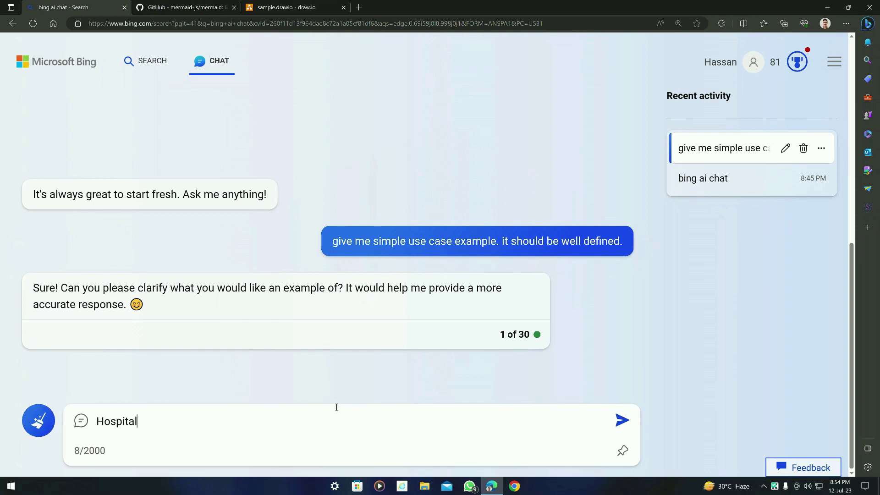
{"action": "type", "text": " Management system"}
{"action": "key", "text": "Return"}
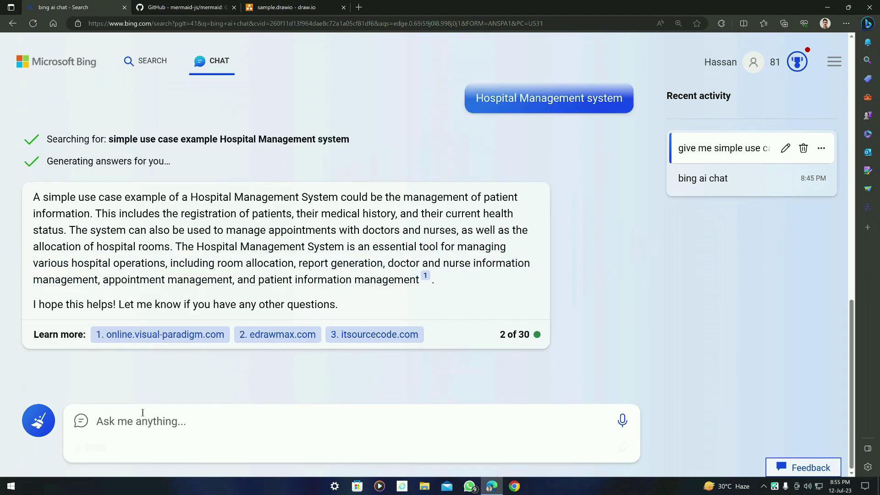
Step: Review the chat's answer and send "the use case should be structured and well defined. Please give the use case again."
{"action": "left_click", "coordinate": [158, 430]}
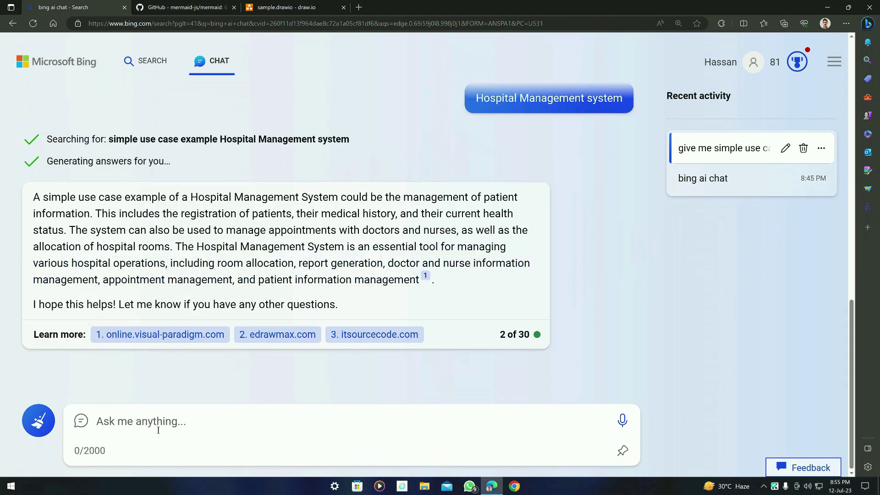
{"action": "scroll", "coordinate": [534, 229], "scroll_direction": "up", "scroll_amount": 6}
{"action": "scroll", "coordinate": [543, 265], "scroll_direction": "down", "scroll_amount": 6}
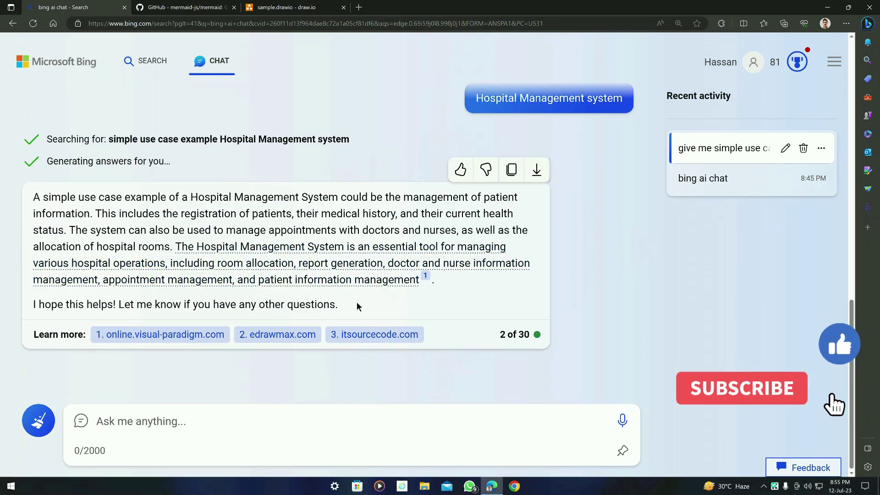
{"action": "mouse_move", "coordinate": [105, 272]}
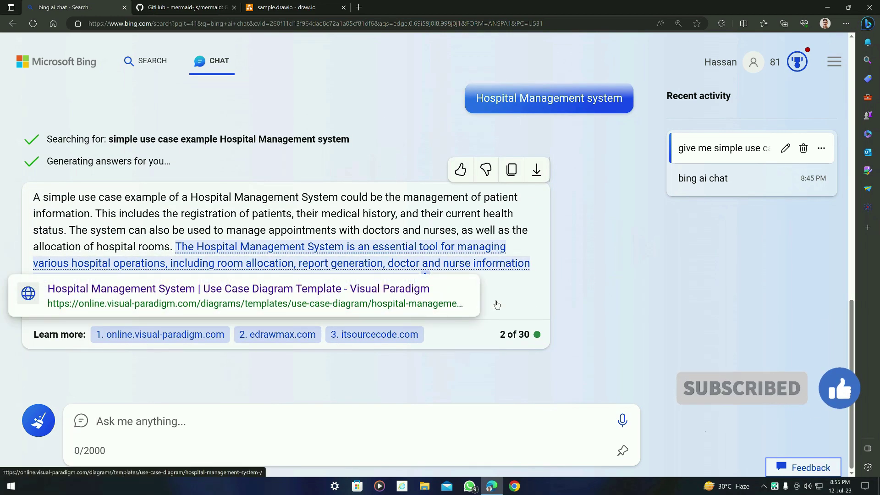
{"action": "scroll", "coordinate": [559, 186], "scroll_direction": "up", "scroll_amount": 4}
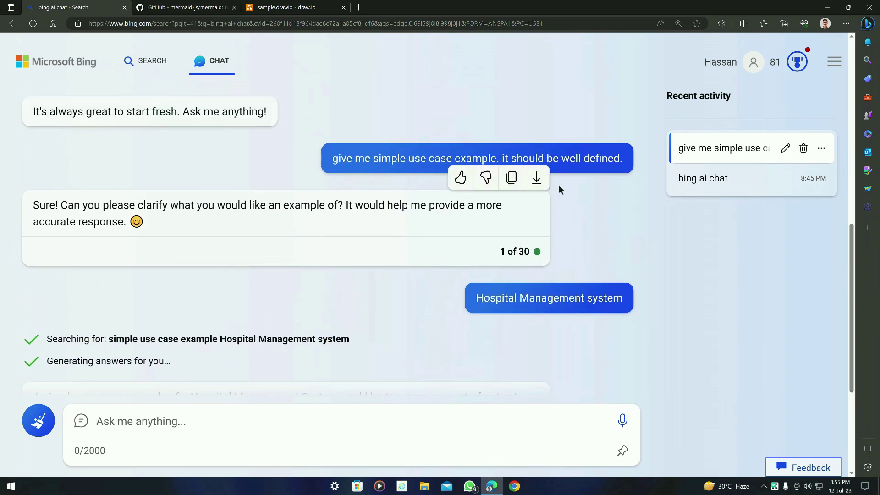
{"action": "scroll", "coordinate": [575, 223], "scroll_direction": "down", "scroll_amount": 4}
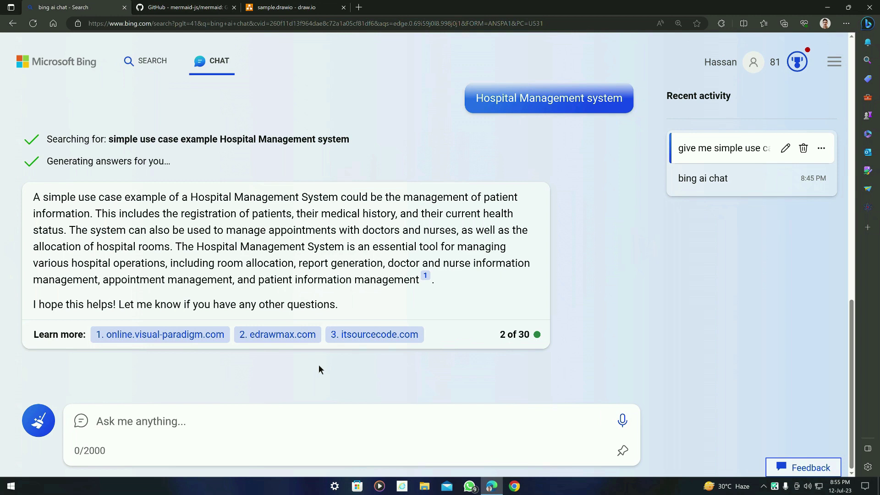
{"action": "type", "text": "the use cas"}
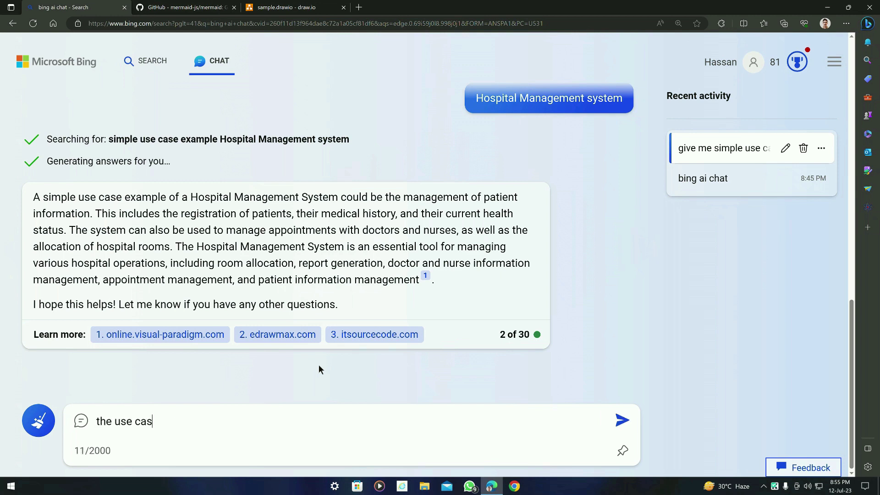
{"action": "type", "text": "e should be structured a"}
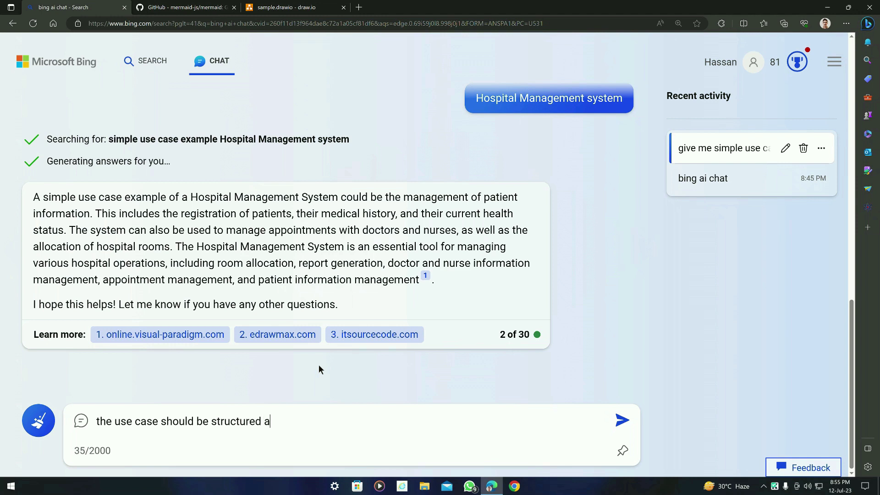
{"action": "type", "text": "nd well defined. Please g"}
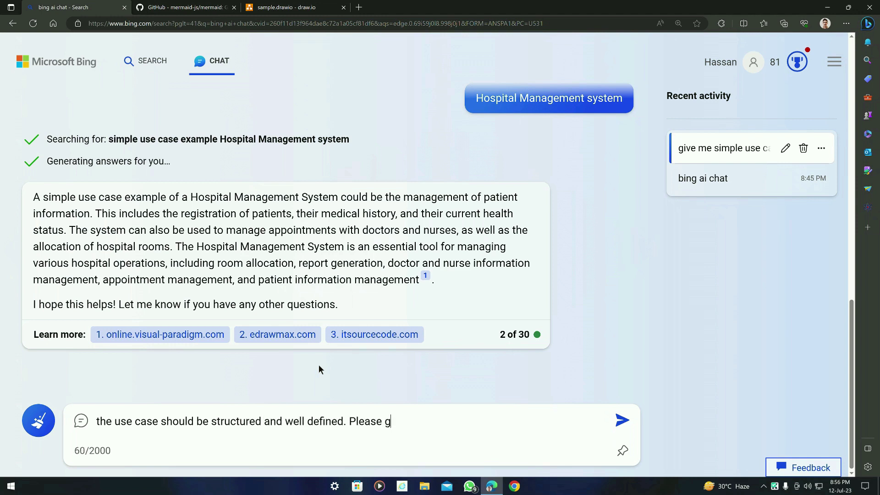
{"action": "type", "text": "ive the use case"}
{"action": "type", "text": " a"}
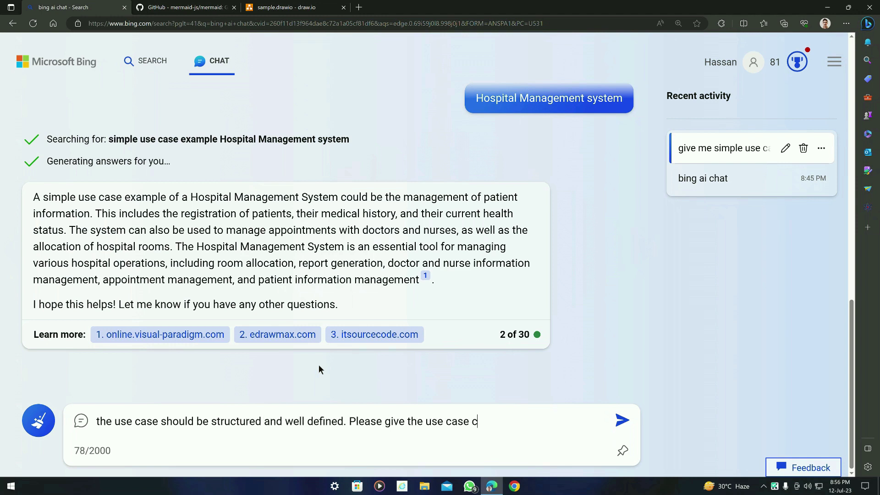
{"action": "type", "text": "gain."}
{"action": "key", "text": "Return"}
Step: Open the cited itsourcecode.com article on the Hospital Management System and examine its use case diagrams
{"action": "mouse_move", "coordinate": [105, 287]}
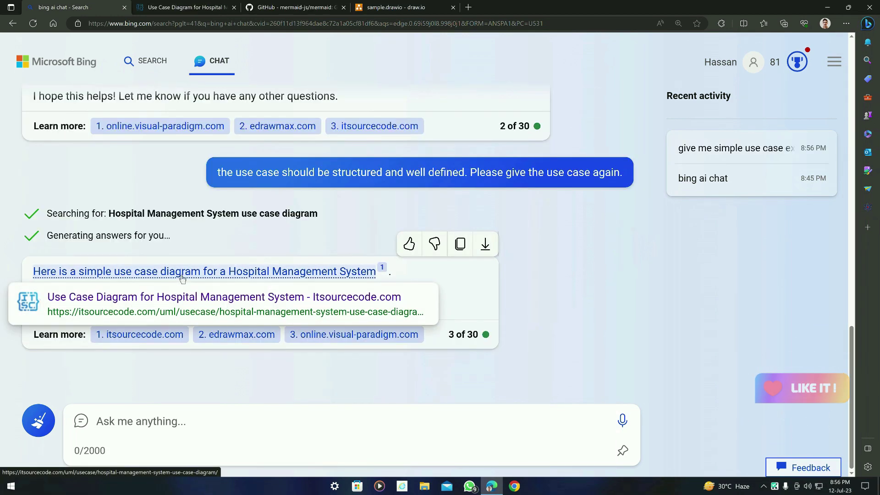
{"action": "left_click", "coordinate": [165, 10]}
{"action": "scroll", "coordinate": [147, 335], "scroll_direction": "up", "scroll_amount": 10}
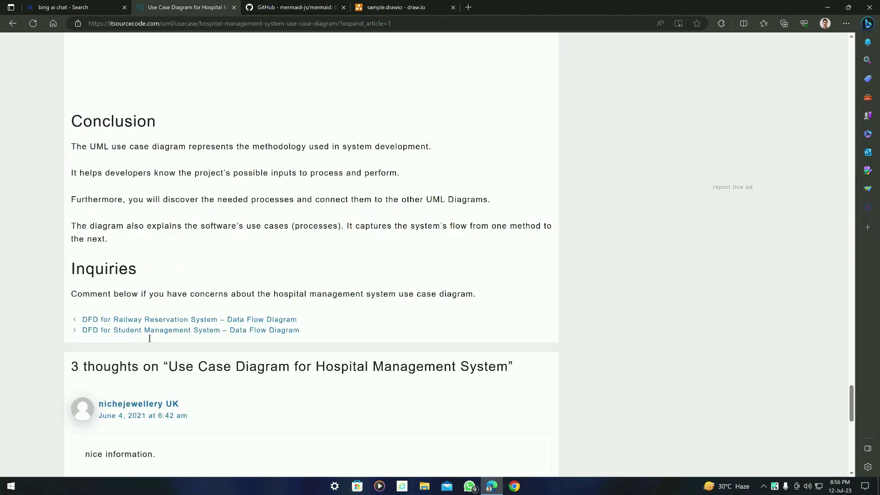
{"action": "scroll", "coordinate": [310, 303], "scroll_direction": "up", "scroll_amount": 15}
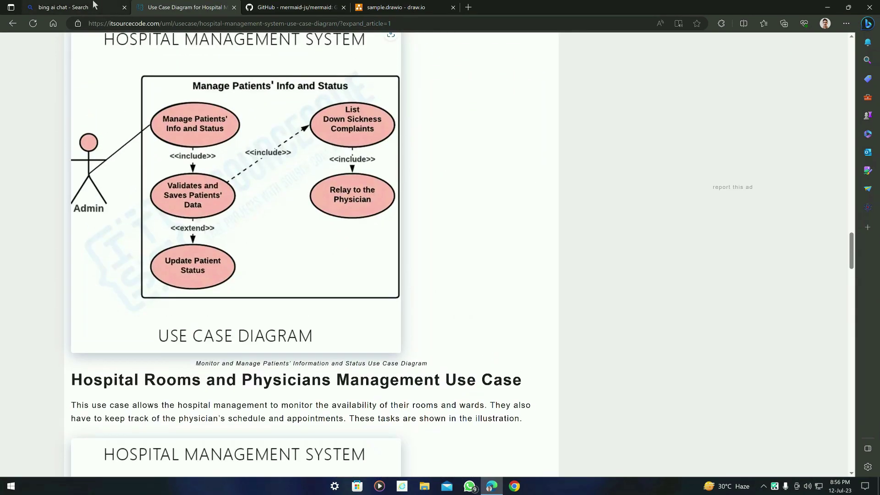
Step: Return to the Bing AI chat and send the prompt "Explain it right here"
{"action": "left_click", "coordinate": [93, 5]}
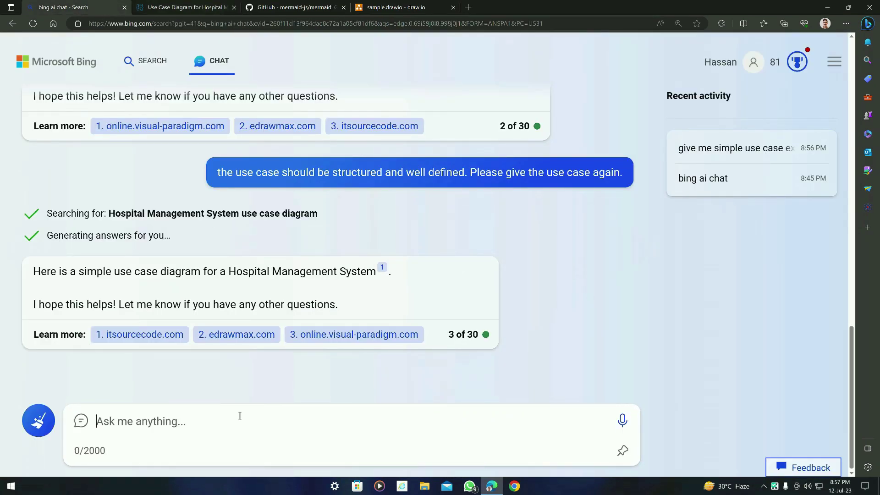
{"action": "type", "text": "E"}
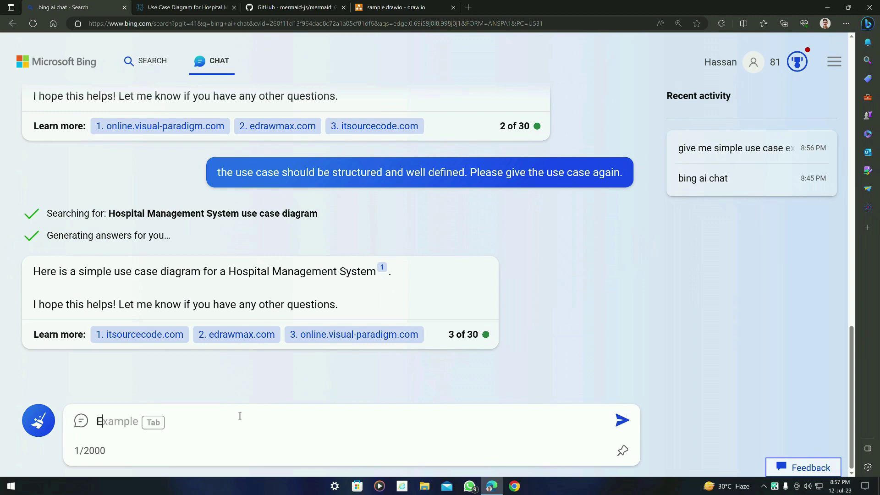
{"action": "type", "text": "xpla"}
{"action": "key", "text": "BackSpace"}
{"action": "type", "text": "plain it right here"}
{"action": "key", "text": "Return"}
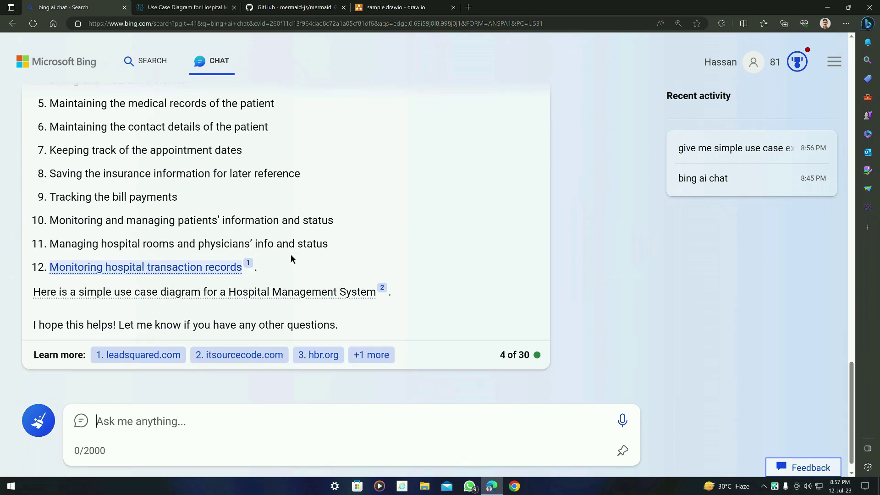
Step: Send the chat prompt "give mermaid code for flow chart for the above use case"
{"action": "left_click", "coordinate": [220, 420]}
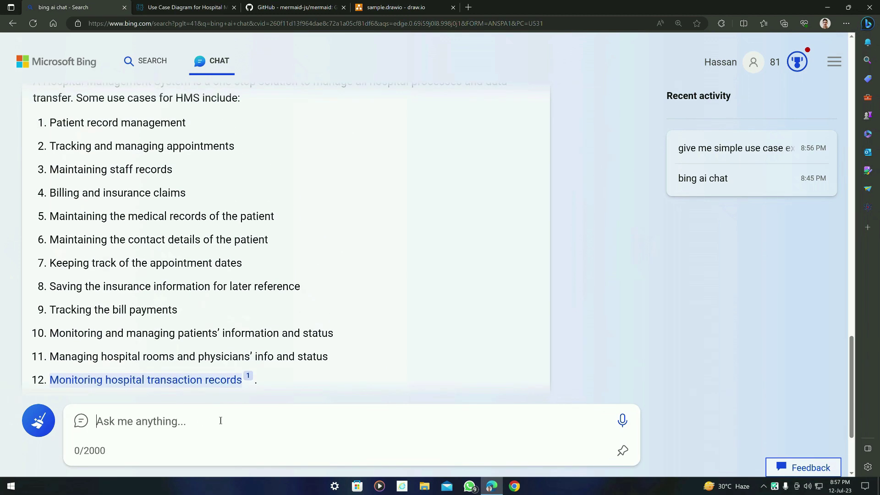
{"action": "type", "text": "ig"}
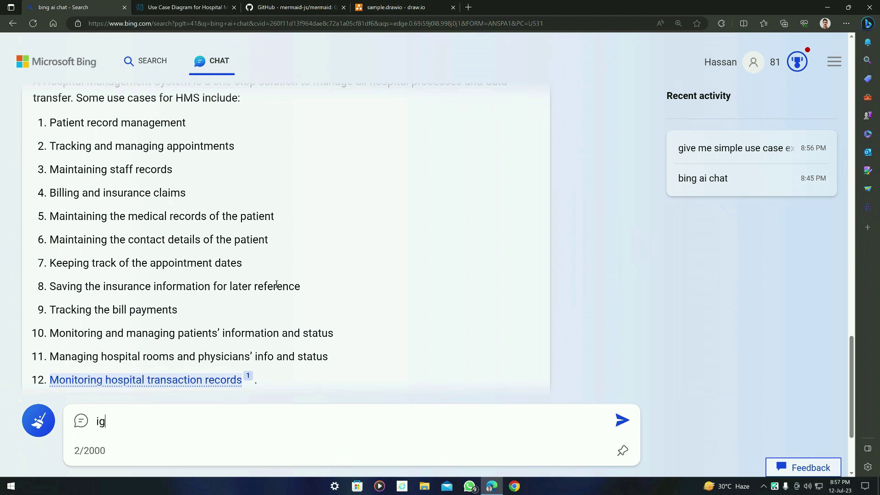
{"action": "type", "text": "ve mermaid code for f"}
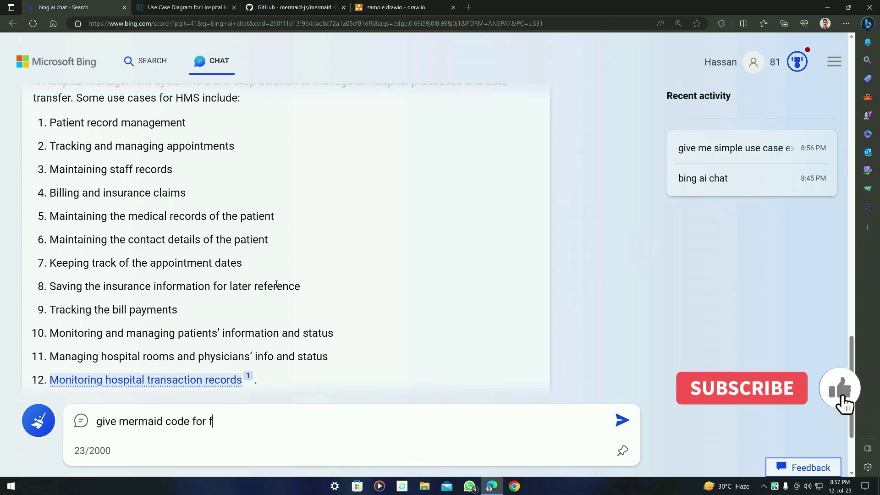
{"action": "type", "text": "low chart for the b"}
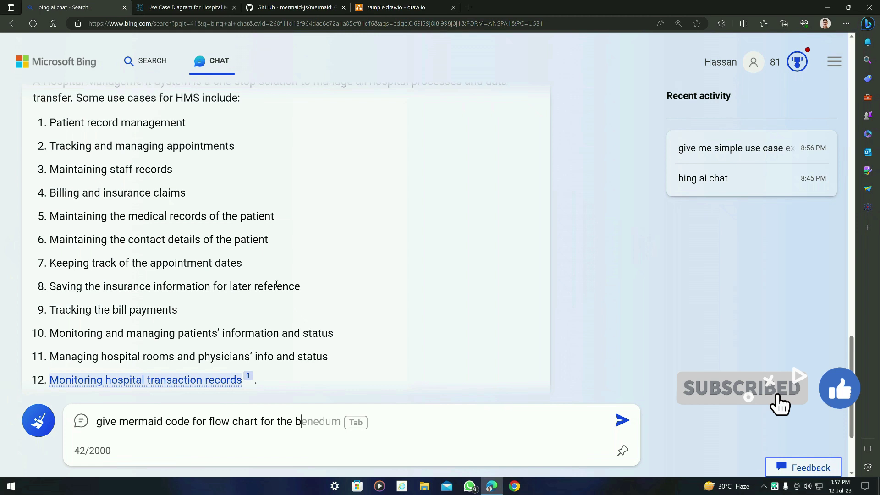
{"action": "key", "text": "BackSpace"}
{"action": "type", "text": "above use case:"}
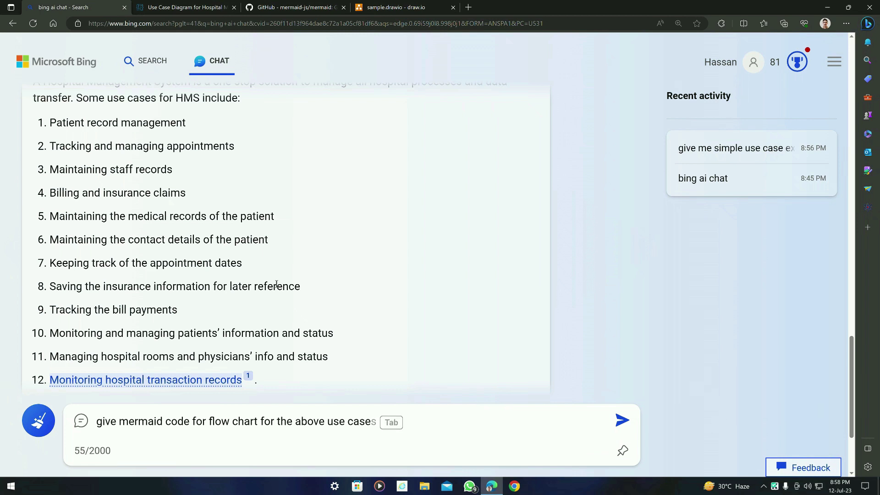
{"action": "key", "text": "Return"}
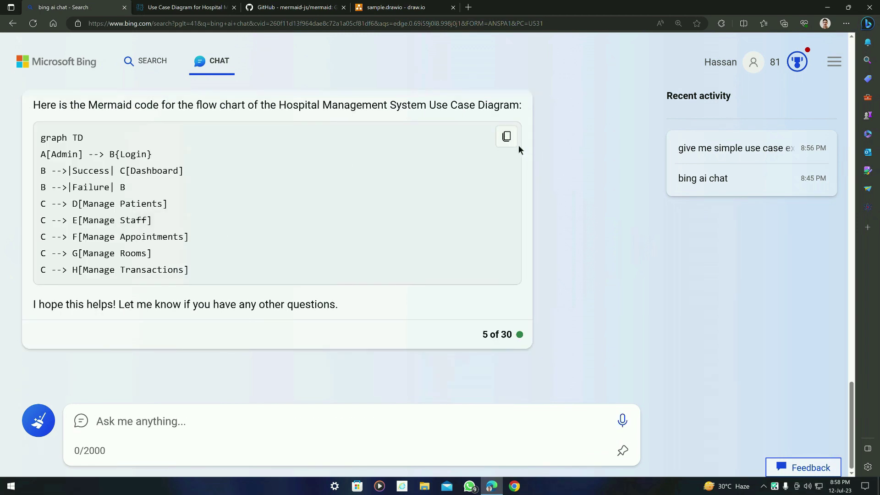
Step: Copy the generated Mermaid code and open the Flowchart example's live editor from the Mermaid GitHub page in a new tab
{"action": "left_click", "coordinate": [505, 140]}
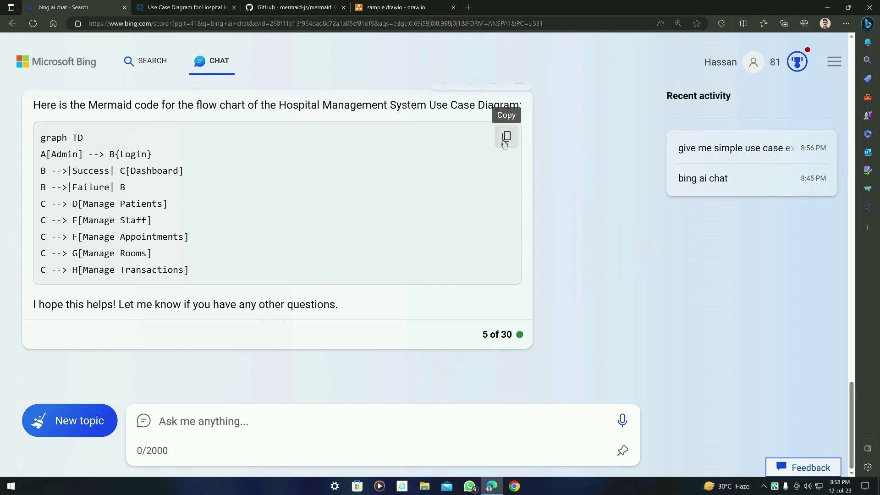
{"action": "left_click", "coordinate": [293, 8]}
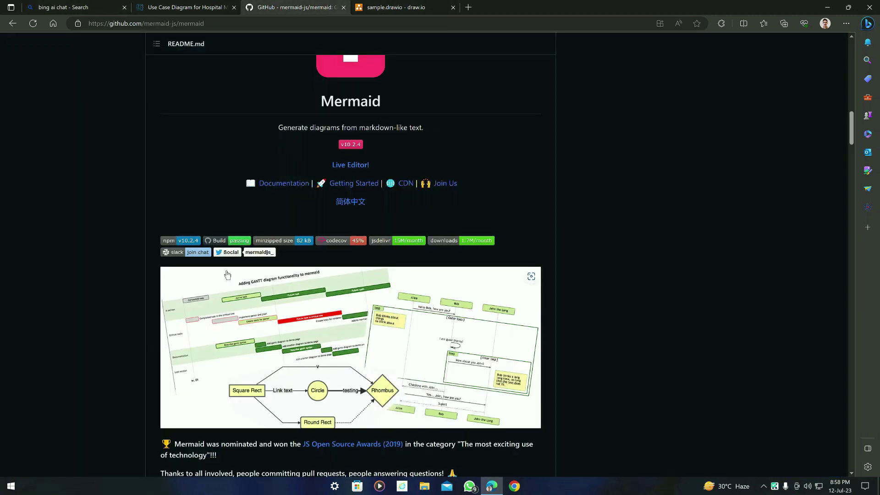
{"action": "scroll", "coordinate": [227, 275], "scroll_direction": "down", "scroll_amount": 5}
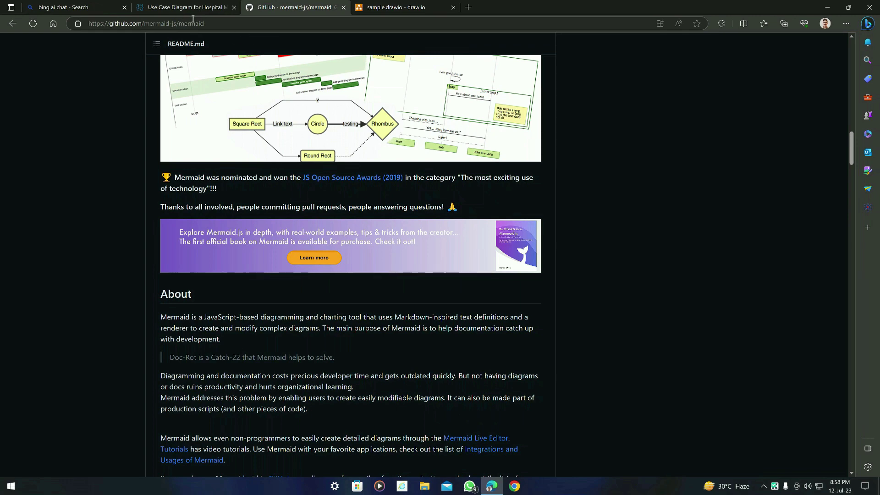
{"action": "left_click", "coordinate": [214, 25]}
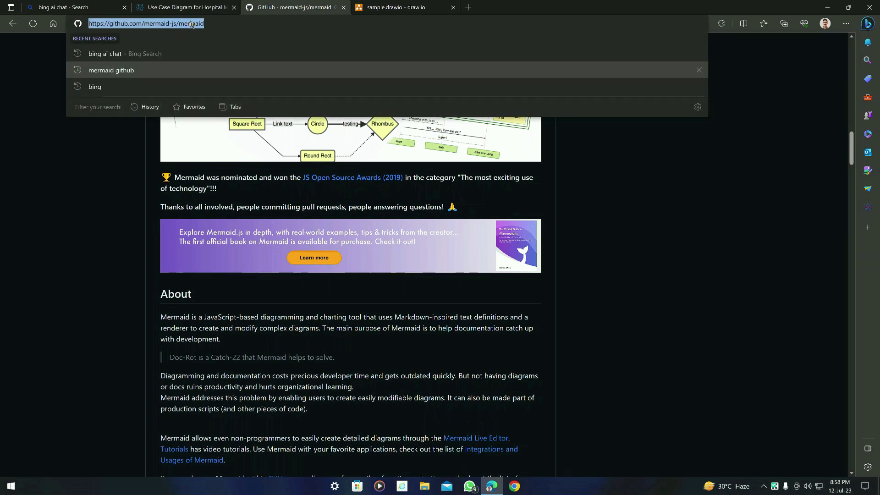
{"action": "scroll", "coordinate": [134, 176], "scroll_direction": "down", "scroll_amount": 8}
{"action": "right_click", "coordinate": [247, 234]}
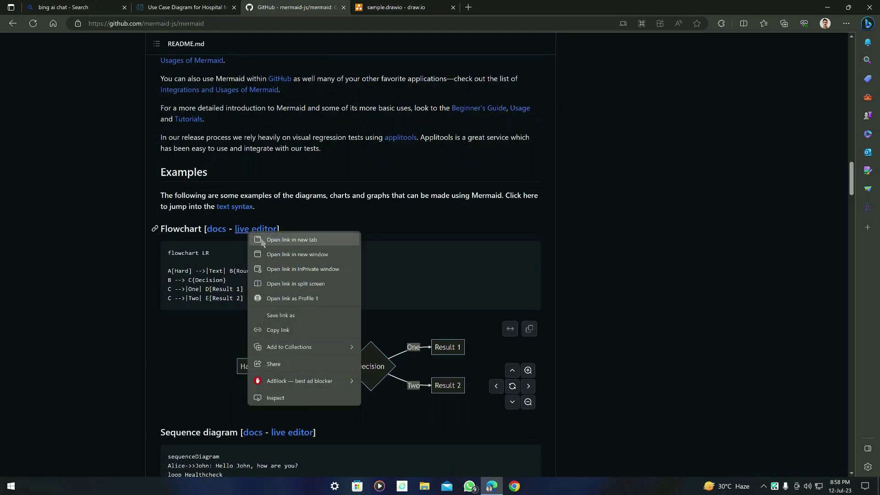
{"action": "left_click", "coordinate": [262, 239]}
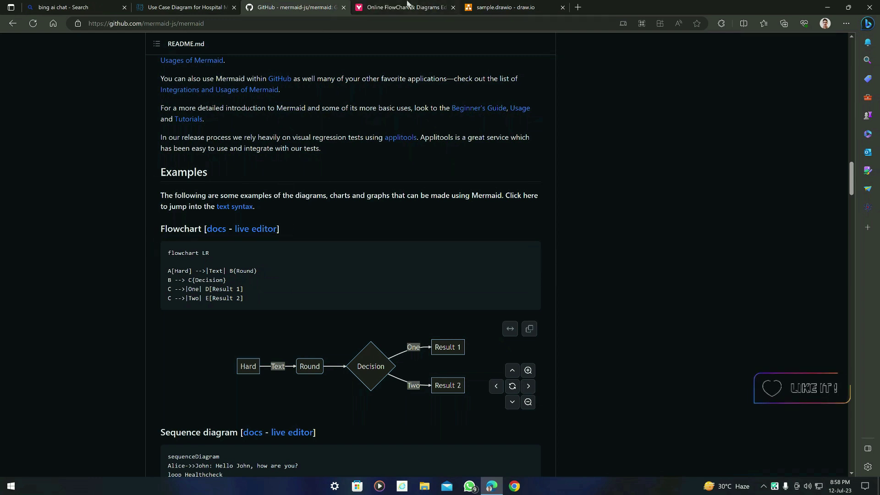
Step: Replace the sample code in the Mermaid Live Editor with the copied flowchart code and expand the Actions section
{"action": "key", "text": "ctrl+Tab"}
{"action": "key", "text": "ctrl+a"}
{"action": "key", "text": "ctrl+v"}
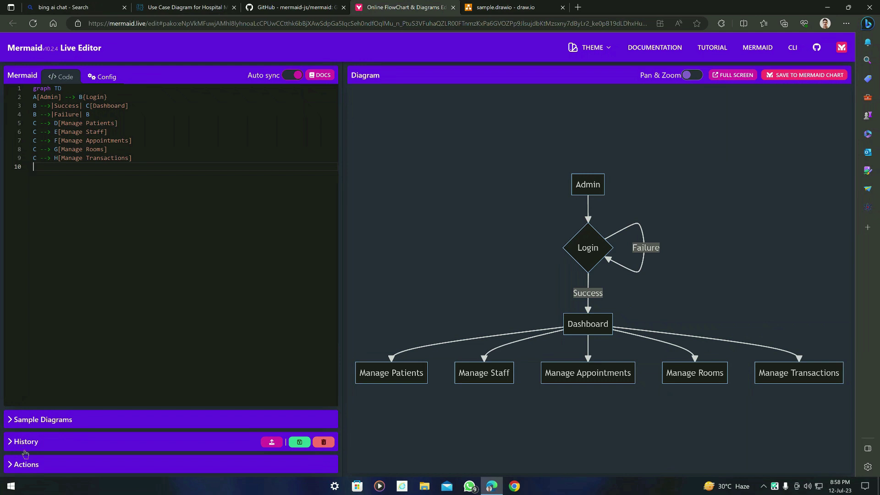
{"action": "left_click", "coordinate": [15, 466]}
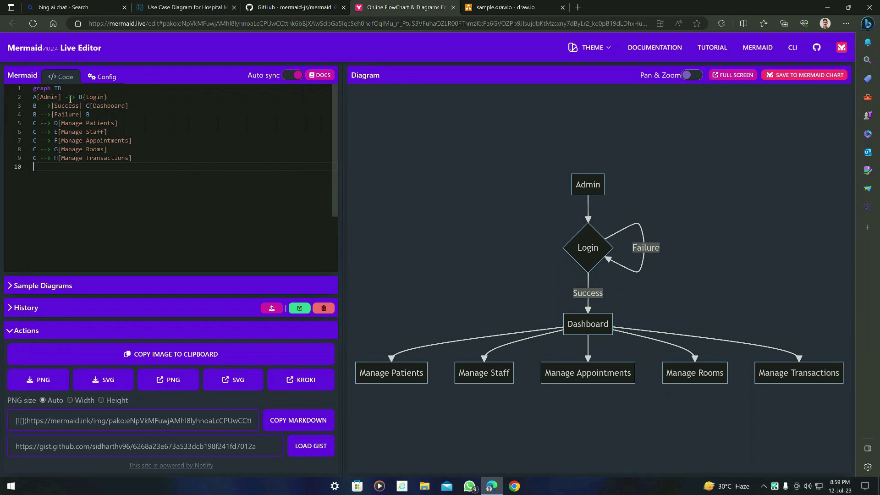
Step: Return to the Bing AI chat and copy the Hospital Management System flowchart's Mermaid code again
{"action": "left_click", "coordinate": [176, 5]}
{"action": "left_click", "coordinate": [84, 7]}
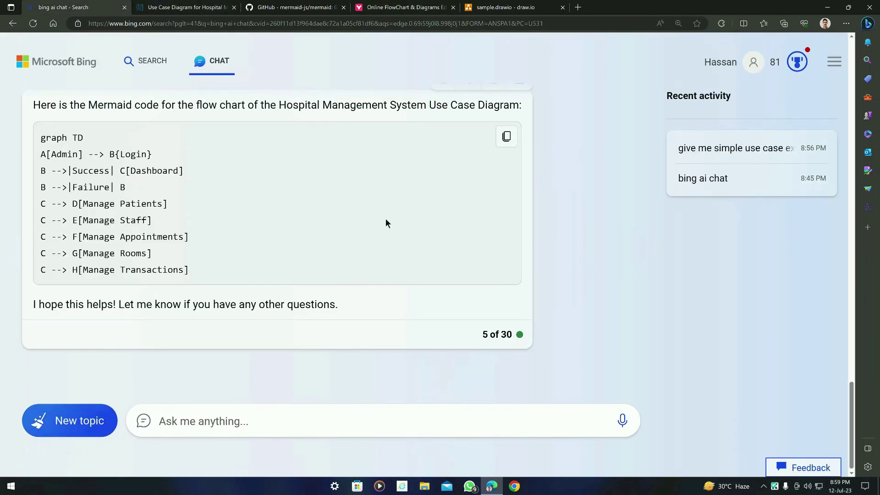
{"action": "left_click", "coordinate": [506, 138]}
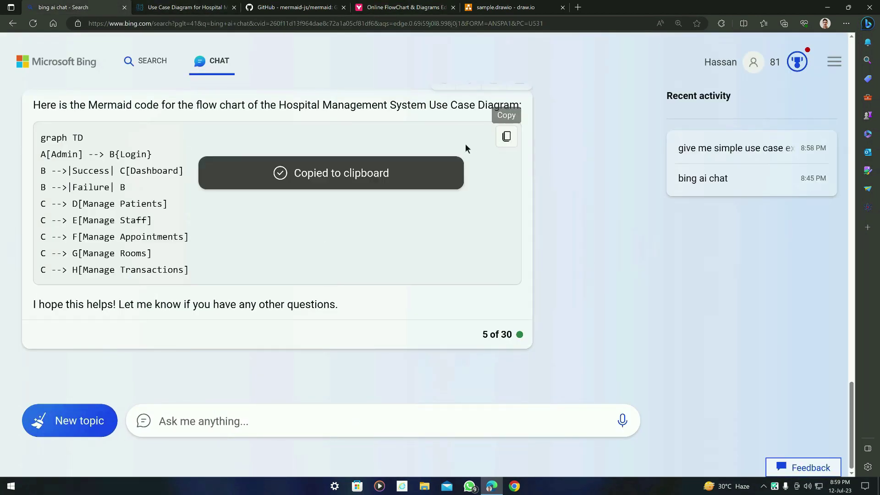
Step: Switch to draw.io and insert a Mermaid diagram, replacing the default code with the copied flowchart code
{"action": "left_click", "coordinate": [504, 7]}
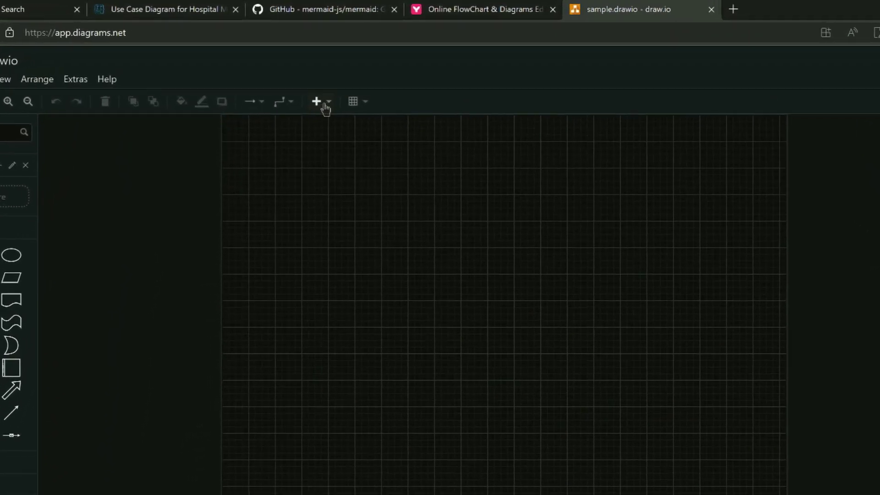
{"action": "left_click", "coordinate": [302, 85]}
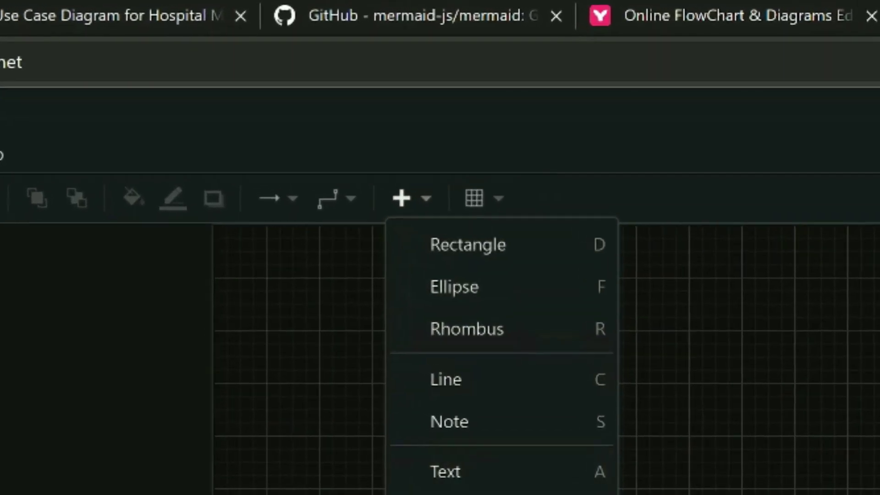
{"action": "mouse_move", "coordinate": [321, 282]}
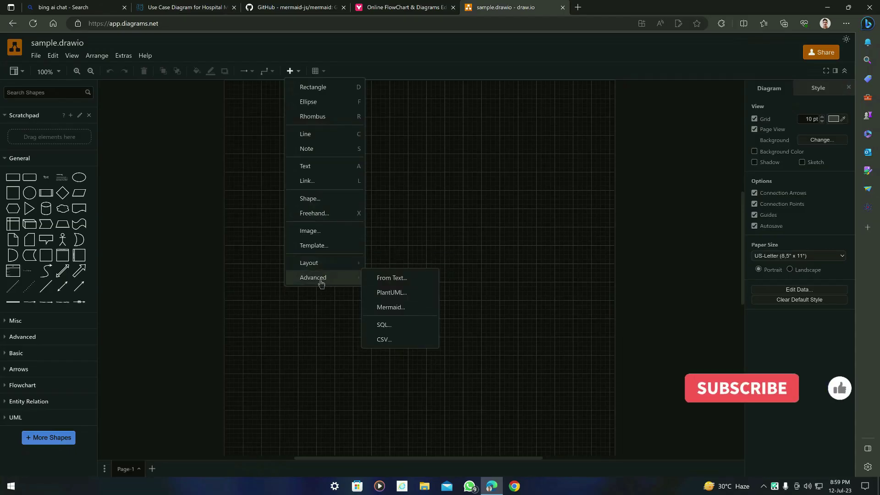
{"action": "left_click", "coordinate": [390, 307]}
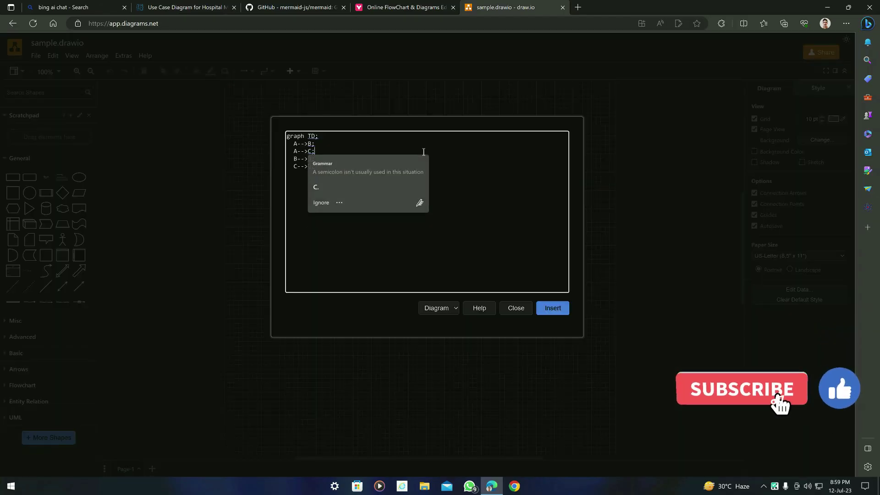
{"action": "key", "text": "ctrl+a"}
{"action": "key", "text": "ctrl+v"}
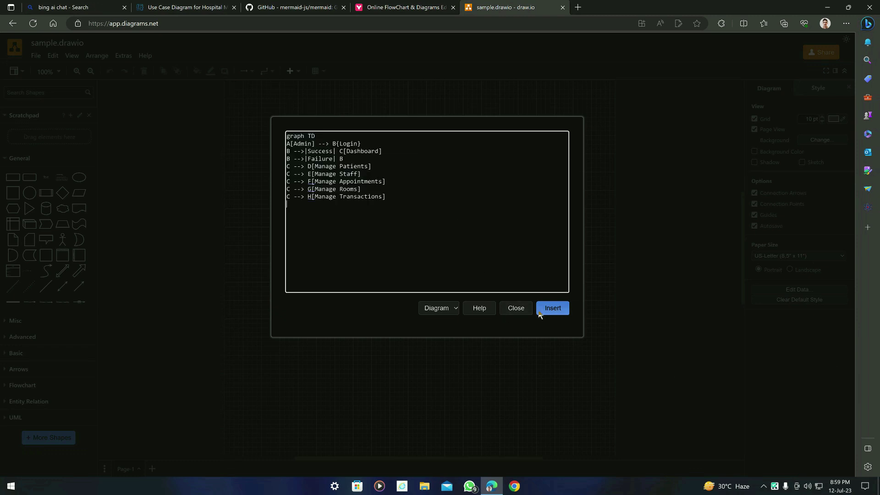
{"action": "left_click", "coordinate": [553, 308]}
{"action": "left_click", "coordinate": [631, 229]}
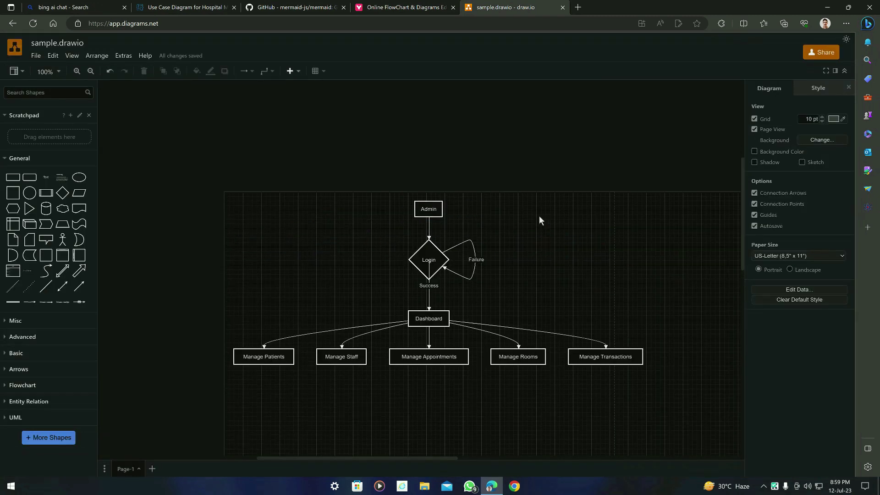
Step: Examine the inserted flowchart in draw.io and compare it with the Mermaid Live Editor rendering and the code in the Bing chat
{"action": "scroll", "coordinate": [376, 186], "scroll_direction": "up", "scroll_amount": 3}
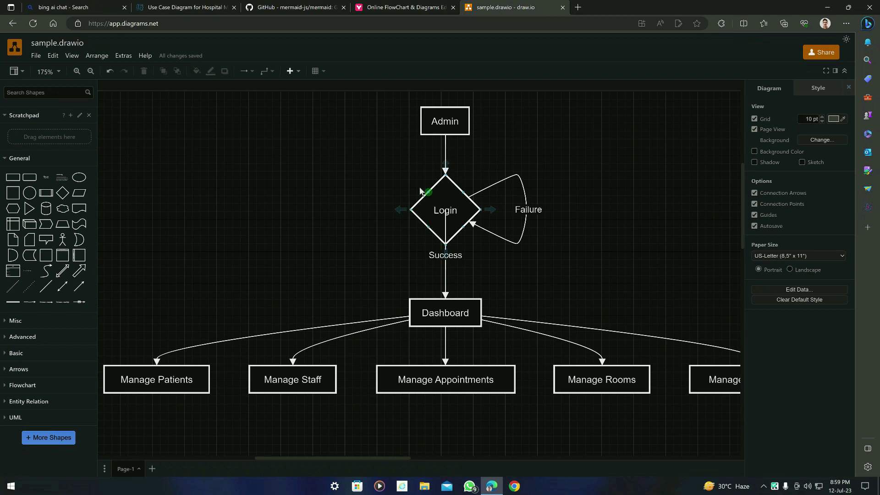
{"action": "left_click", "coordinate": [452, 124]}
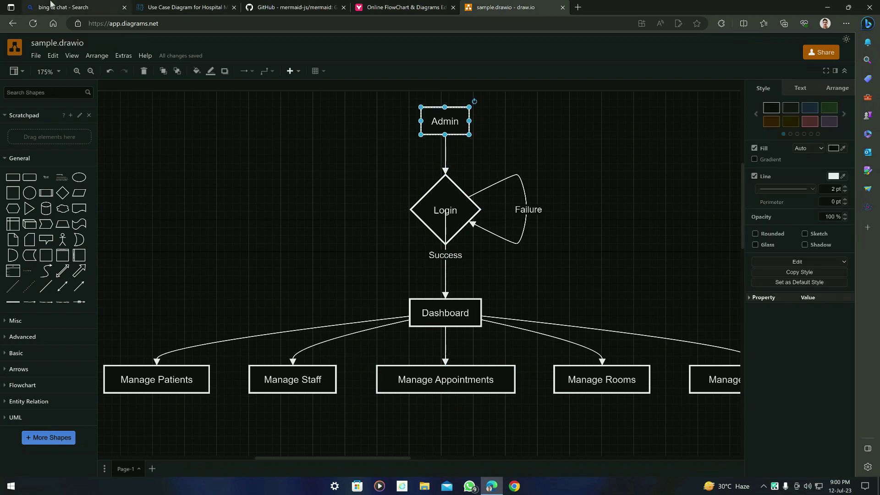
{"action": "left_click", "coordinate": [97, 10]}
{"action": "left_click", "coordinate": [406, 6]}
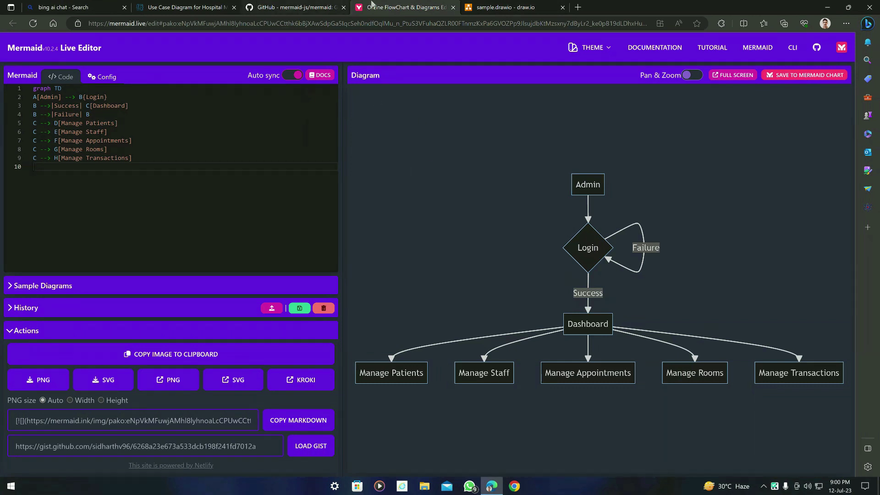
{"action": "left_click", "coordinate": [502, 7]}
{"action": "mouse_move", "coordinate": [442, 294]}
{"action": "left_click", "coordinate": [426, 7]}
{"action": "left_click", "coordinate": [107, 6]}
{"action": "scroll", "coordinate": [228, 171], "scroll_direction": "up", "scroll_amount": 2}
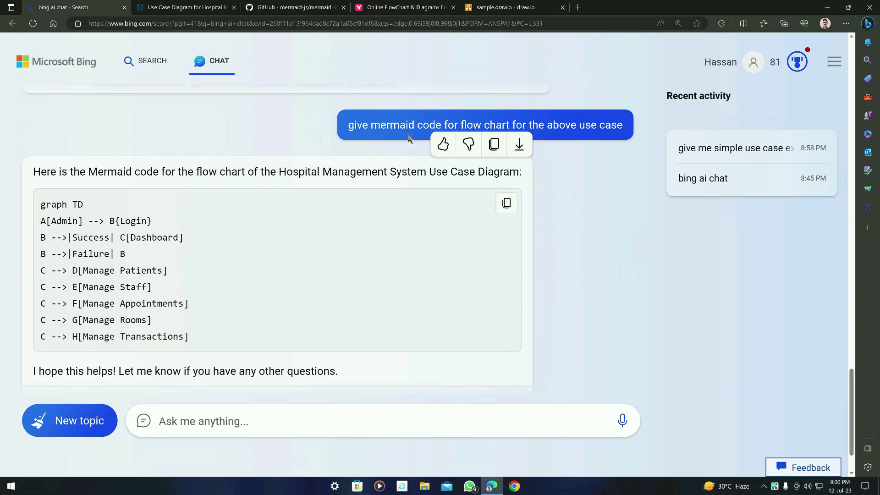
{"action": "scroll", "coordinate": [431, 161], "scroll_direction": "up", "scroll_amount": 1}
{"action": "scroll", "coordinate": [587, 210], "scroll_direction": "down", "scroll_amount": 2}
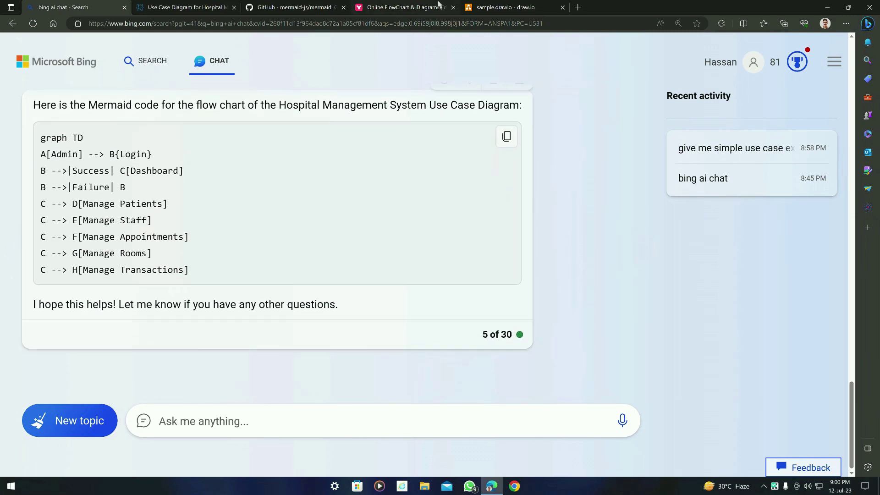
{"action": "left_click", "coordinate": [403, 7]}
{"action": "left_click", "coordinate": [504, 10]}
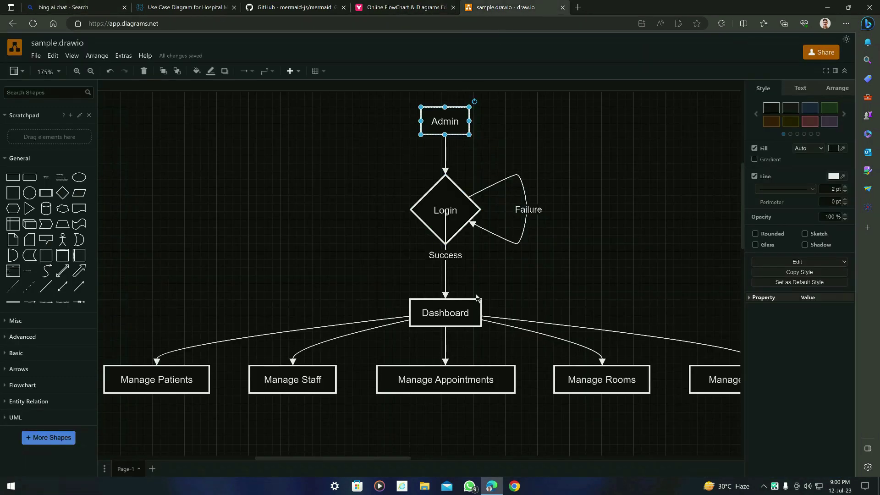
{"action": "scroll", "coordinate": [488, 251], "scroll_direction": "down", "scroll_amount": 1}
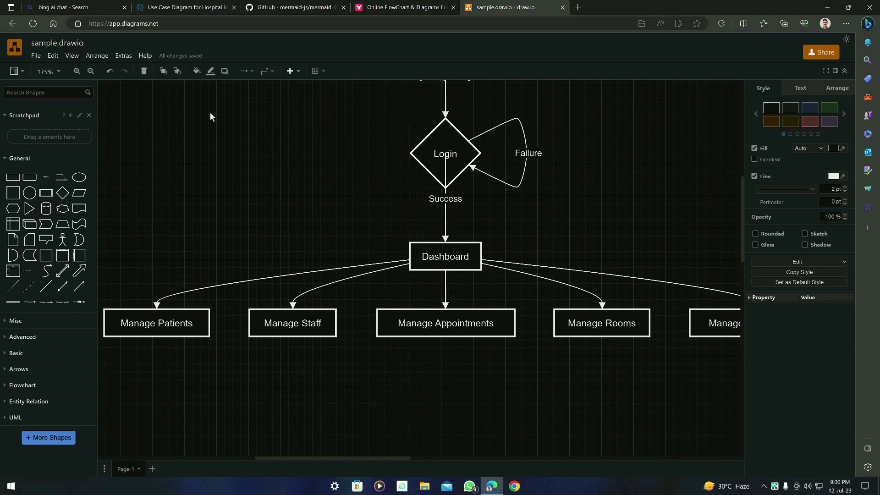
Step: Switch to the Bing AI chat, send "give me mermaid code for the sequence for the above use case", and copy the generated sequence diagram code
{"action": "left_click", "coordinate": [85, 8]}
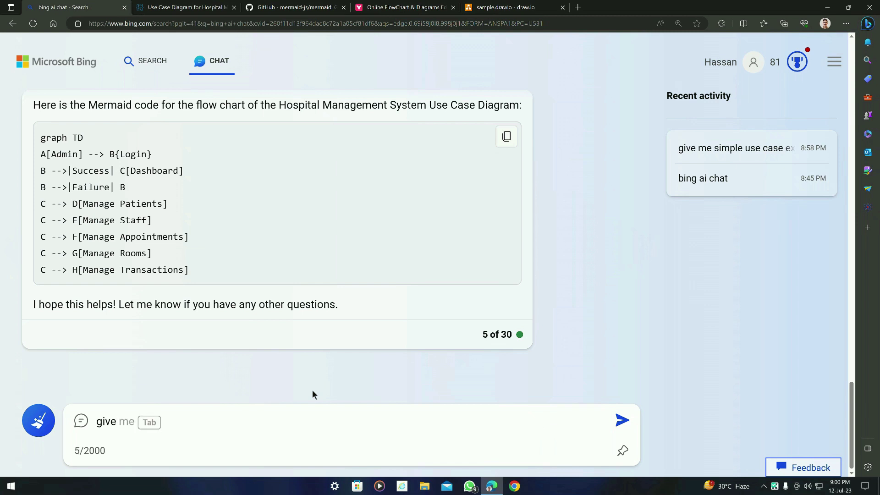
{"action": "type", "text": "me mermaid code f"}
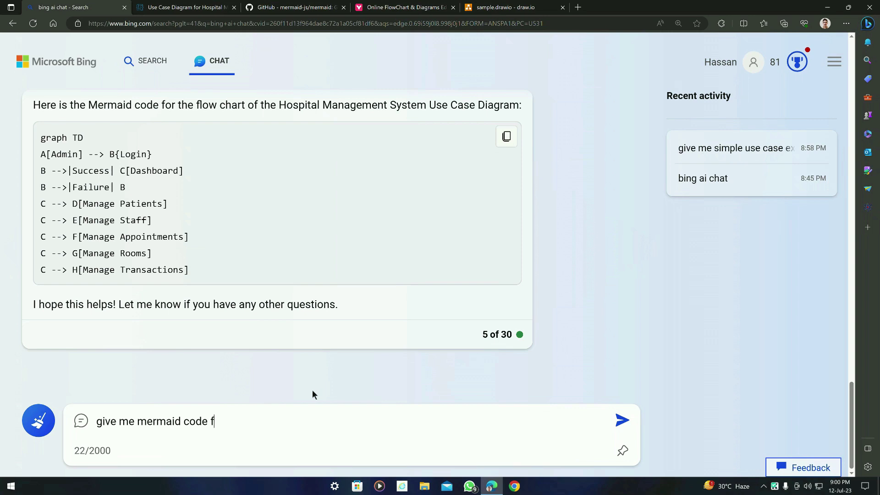
{"action": "type", "text": "or the sequence for the ba"}
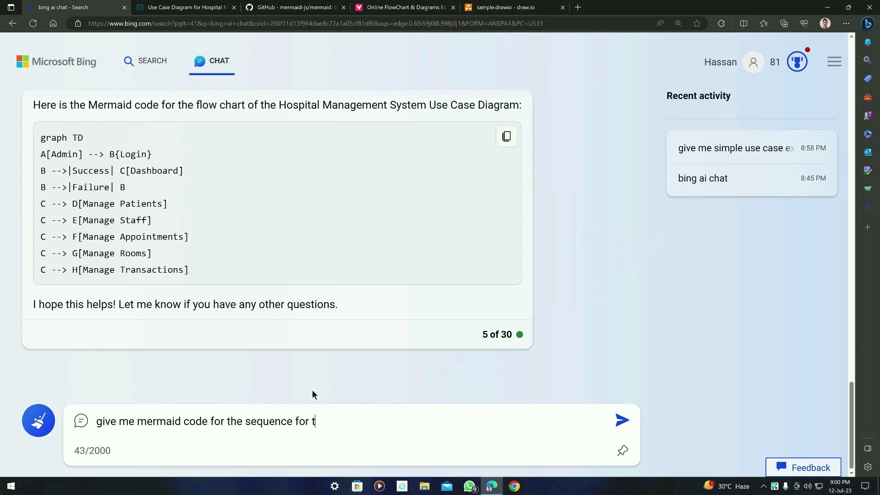
{"action": "key", "text": "BackSpace"}
{"action": "key", "text": "BackSpace"}
{"action": "type", "text": "above use case"}
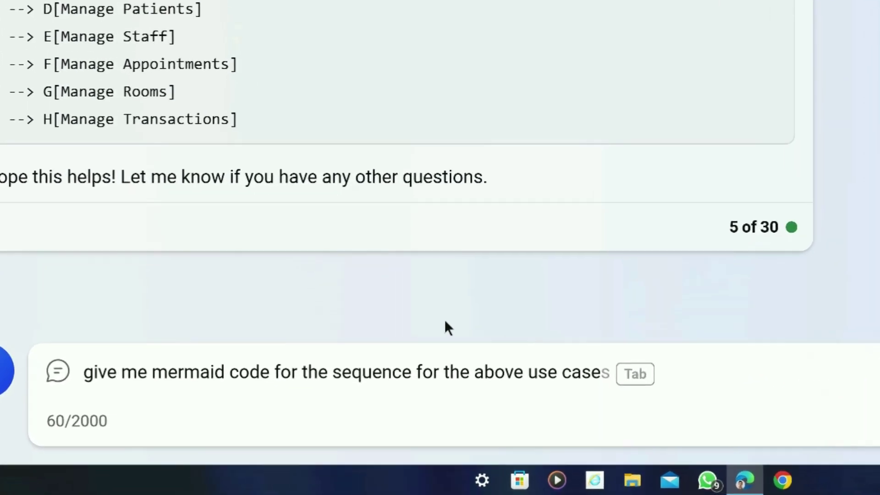
{"action": "key", "text": "Return"}
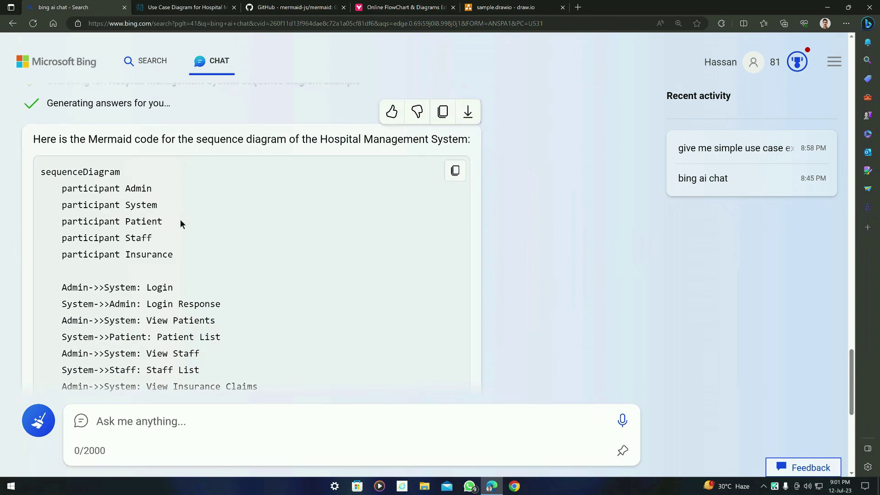
{"action": "left_click", "coordinate": [455, 170]}
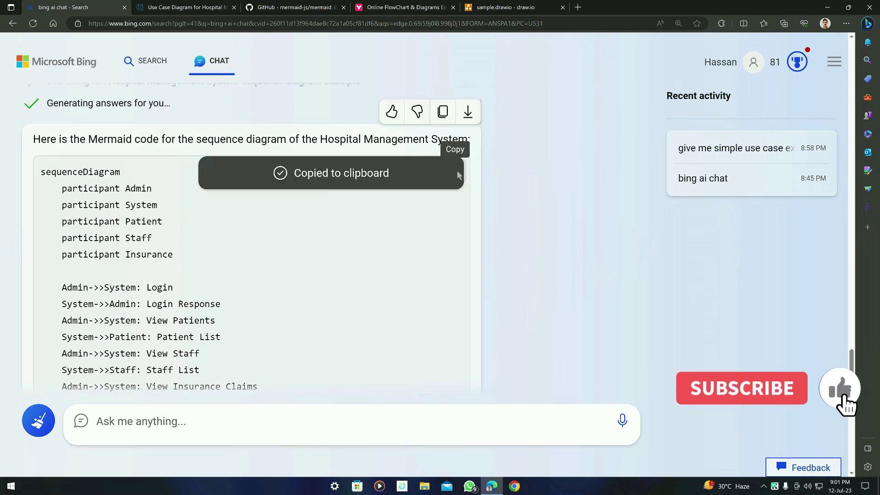
Step: Switch to draw.io and insert a Mermaid diagram, replacing the default code with the copied sequence diagram code
{"action": "key", "text": "ctrl+4"}
{"action": "key", "text": "ctrl+Tab"}
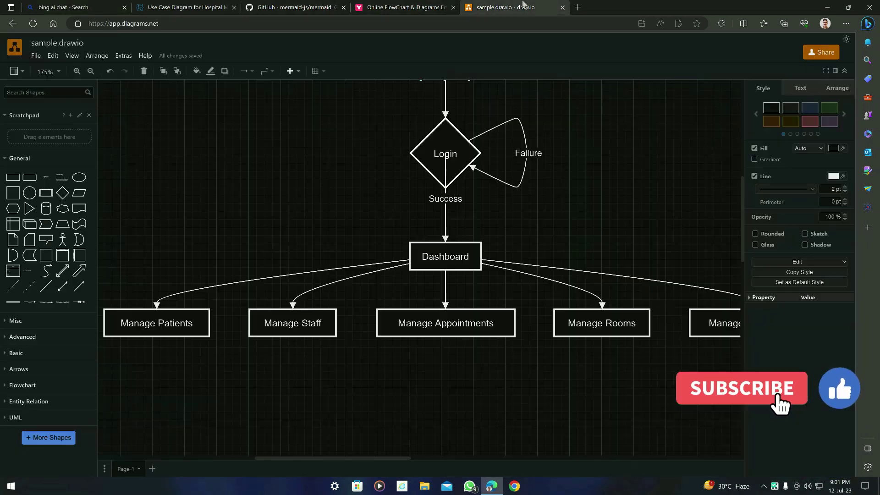
{"action": "left_click", "coordinate": [347, 109]}
{"action": "key", "text": "ctrl+shift+h"}
{"action": "left_click", "coordinate": [290, 70]}
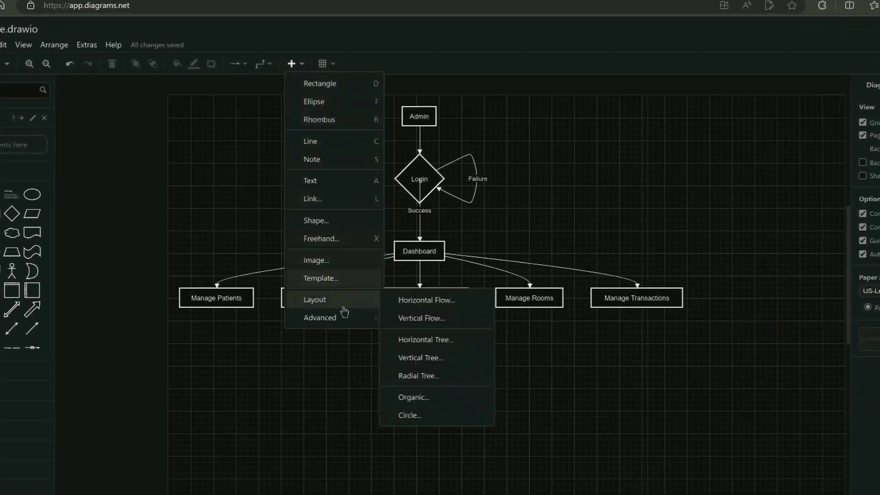
{"action": "mouse_move", "coordinate": [313, 277]}
{"action": "left_click", "coordinate": [432, 385]}
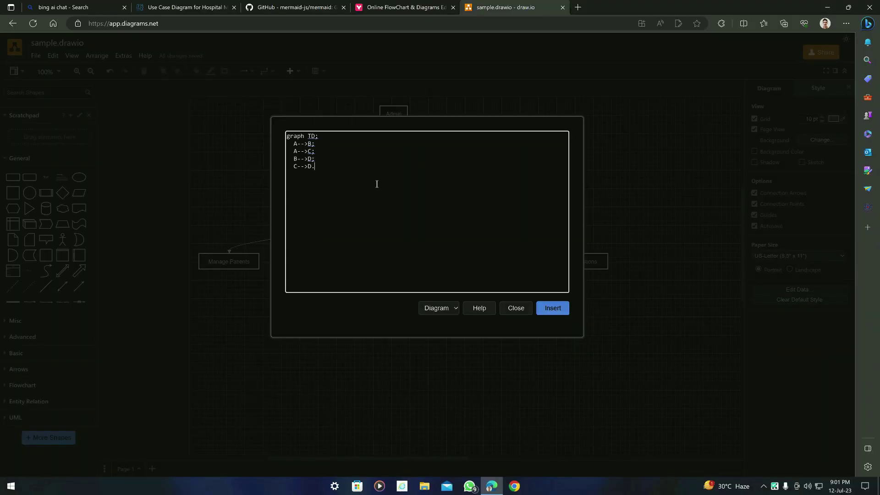
{"action": "left_click_drag", "start_coordinate": [372, 179], "coordinate": [333, 158]}
{"action": "key", "text": "ctrl+a"}
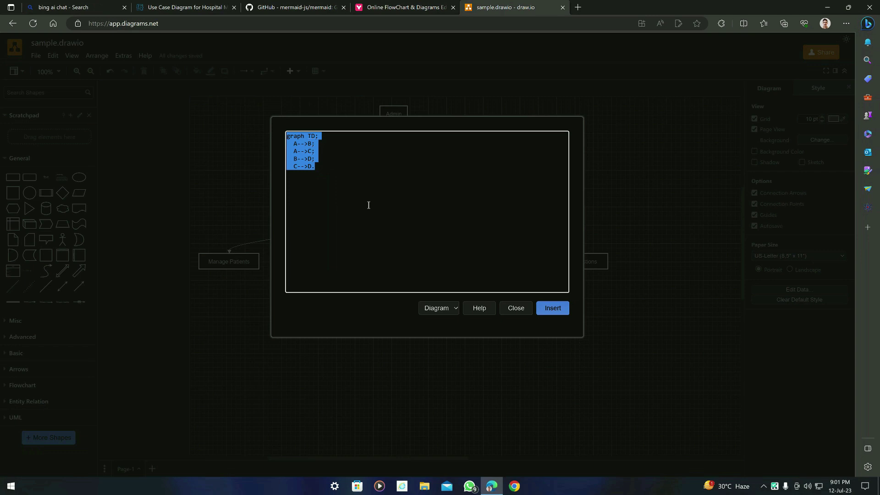
{"action": "key", "text": "ctrl+v"}
{"action": "left_click", "coordinate": [552, 308]}
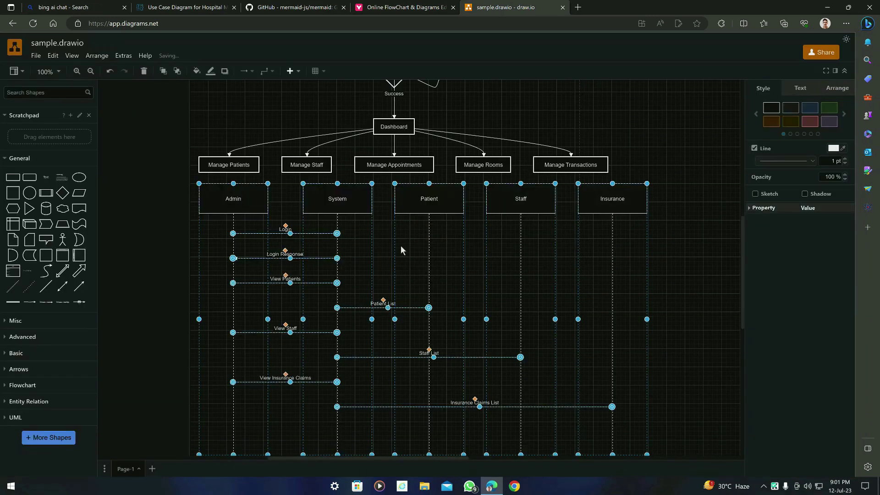
Step: Delete the whole Admin, Login and Dashboard flowchart above the sequence diagram
{"action": "left_click", "coordinate": [400, 250]}
{"action": "scroll", "coordinate": [345, 230], "scroll_direction": "down", "scroll_amount": 3}
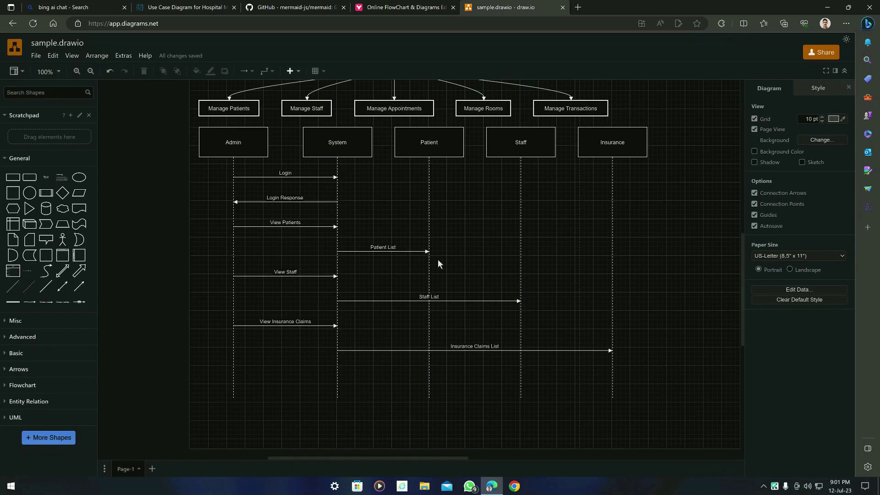
{"action": "scroll", "coordinate": [438, 261], "scroll_direction": "up", "scroll_amount": 6}
{"action": "scroll", "coordinate": [450, 179], "scroll_direction": "up", "scroll_amount": 3}
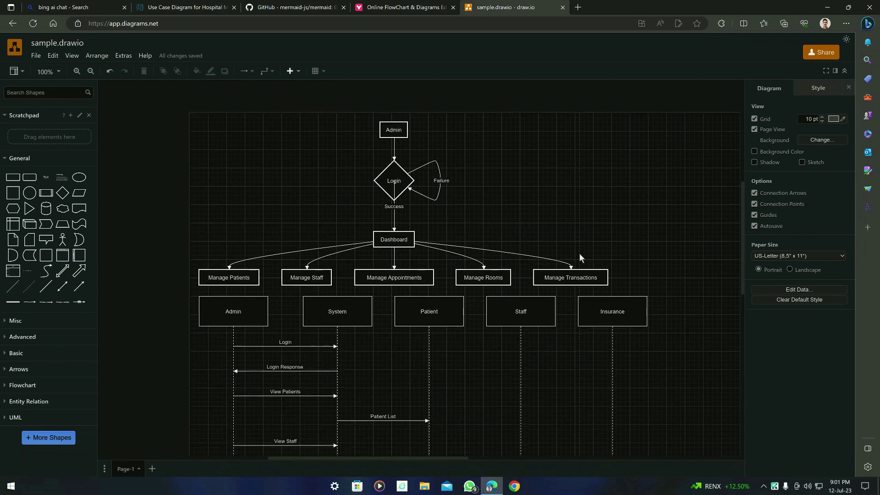
{"action": "left_click", "coordinate": [598, 274]}
{"action": "left_click_drag", "start_coordinate": [640, 273], "coordinate": [156, 112]}
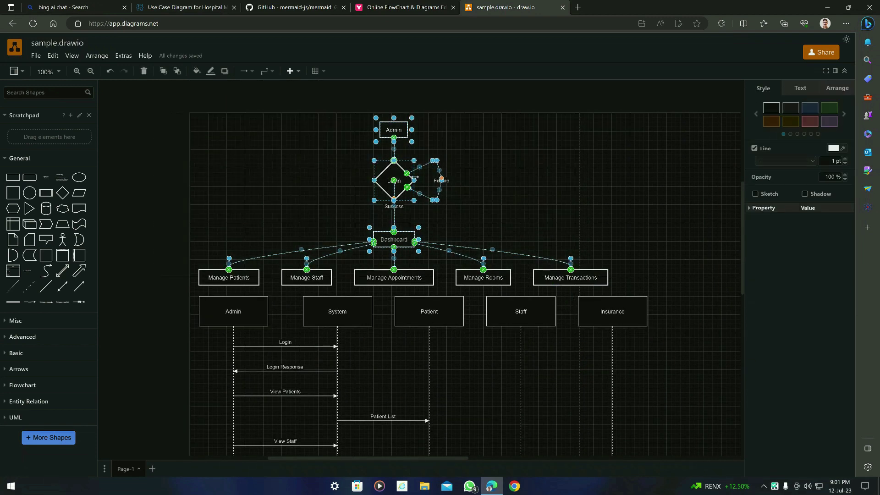
{"action": "key", "text": "Escape"}
{"action": "scroll", "coordinate": [415, 180], "scroll_direction": "up", "scroll_amount": 4}
{"action": "scroll", "coordinate": [415, 277], "scroll_direction": "down", "scroll_amount": 5}
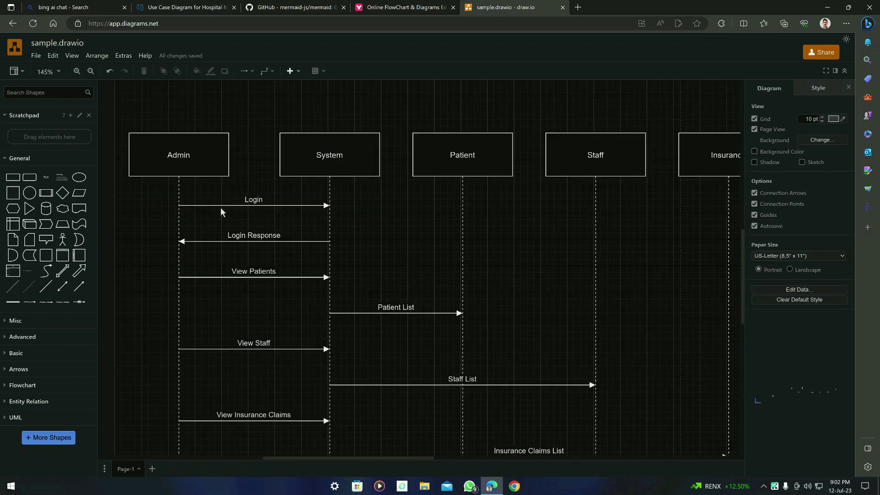
{"action": "scroll", "coordinate": [182, 332], "scroll_direction": "down", "scroll_amount": 4}
{"action": "scroll", "coordinate": [186, 317], "scroll_direction": "up", "scroll_amount": 4}
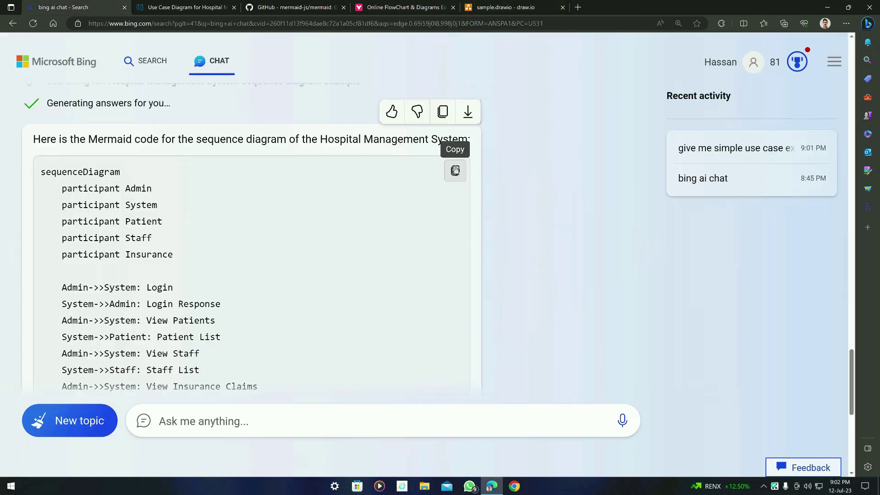
Step: Copy the sequence diagram code from the Bing chat again and replace the flowchart code in the Mermaid Live Editor with it
{"action": "left_click", "coordinate": [442, 111]}
{"action": "left_click", "coordinate": [401, 5]}
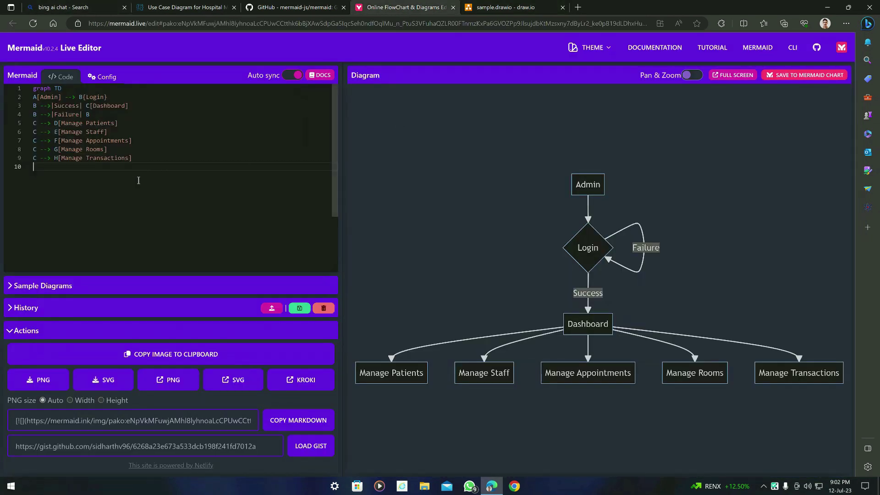
{"action": "key", "text": "ctrl+a"}
{"action": "key", "text": "ctrl+v"}
Step: Compare the sequence diagram in draw.io with its rendering in the Mermaid Live Editor
{"action": "left_click", "coordinate": [526, 7]}
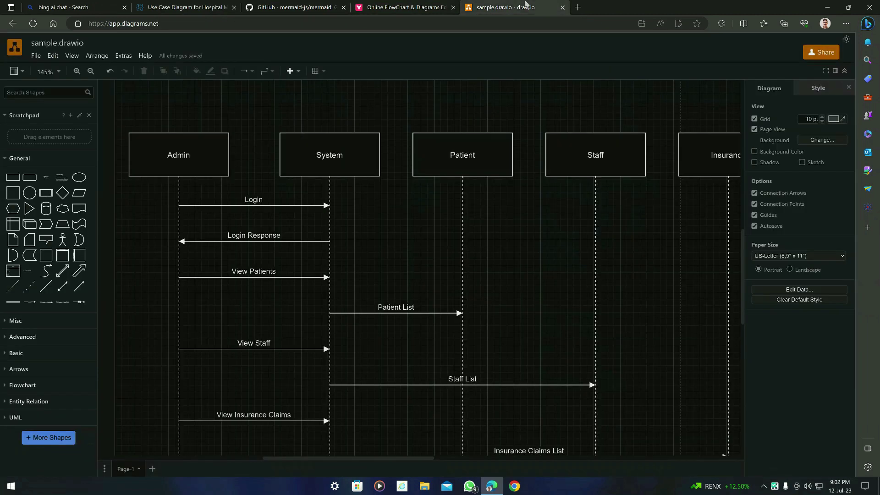
{"action": "scroll", "coordinate": [401, 258], "scroll_direction": "down", "scroll_amount": 2}
{"action": "scroll", "coordinate": [458, 303], "scroll_direction": "up", "scroll_amount": 1}
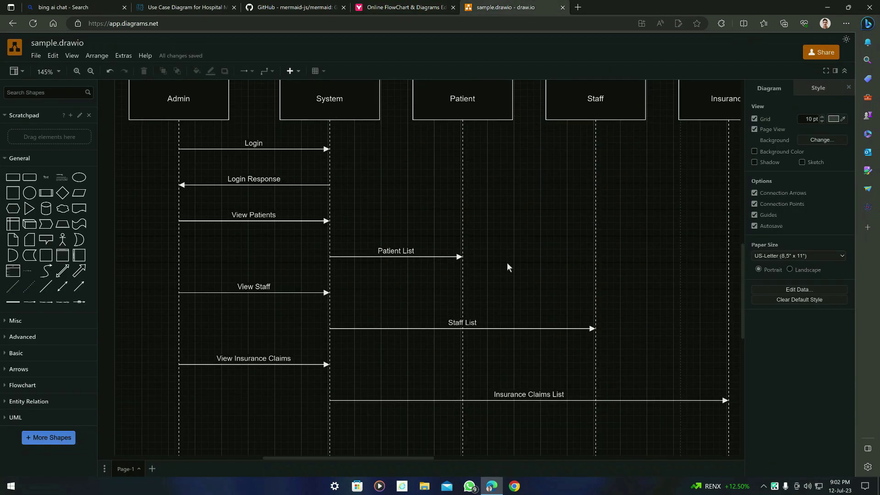
{"action": "scroll", "coordinate": [508, 262], "scroll_direction": "down", "scroll_amount": 1}
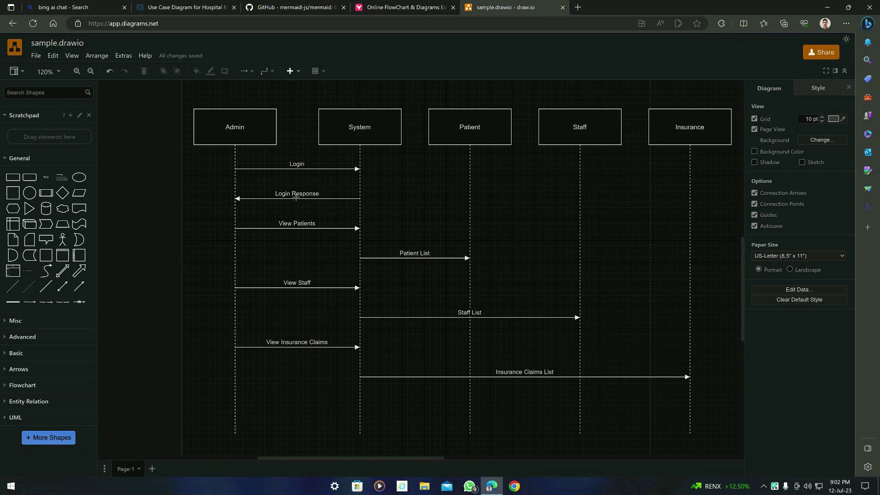
{"action": "left_click", "coordinate": [403, 7]}
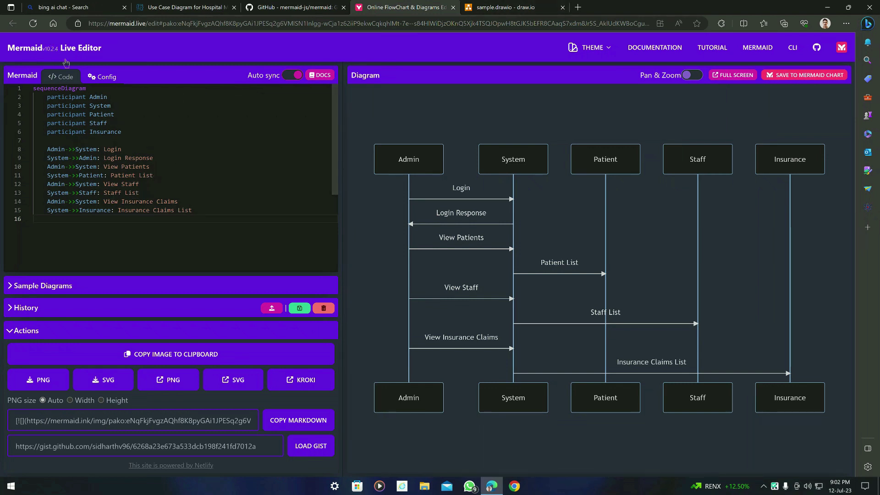
{"action": "left_click", "coordinate": [484, 6]}
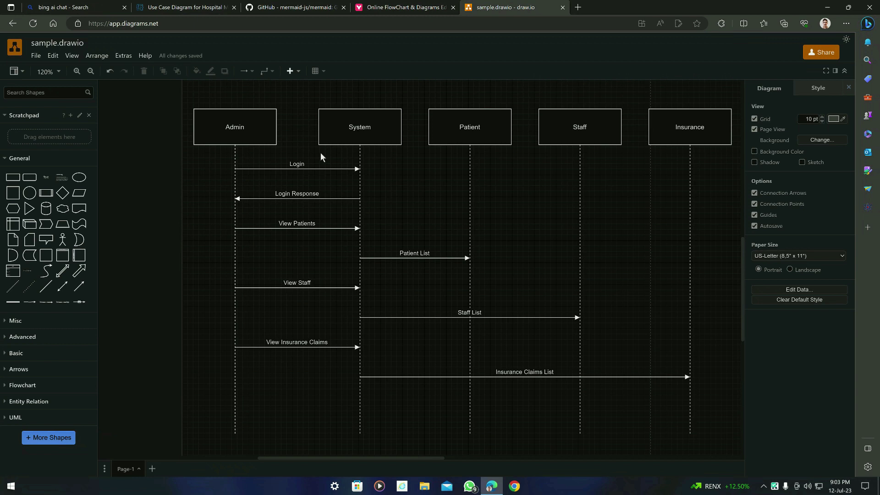
Step: Return to the Bing AI chat, ask for Mermaid code for the class diagram of the above use case, and copy the generated code
{"action": "key", "text": "ctrl+1"}
{"action": "scroll", "coordinate": [271, 394], "scroll_direction": "down", "scroll_amount": 4}
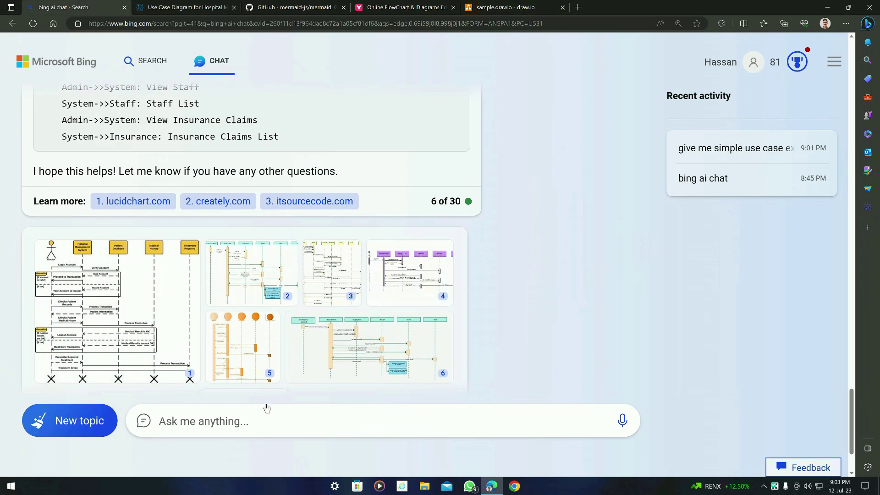
{"action": "scroll", "coordinate": [280, 365], "scroll_direction": "down", "scroll_amount": 1}
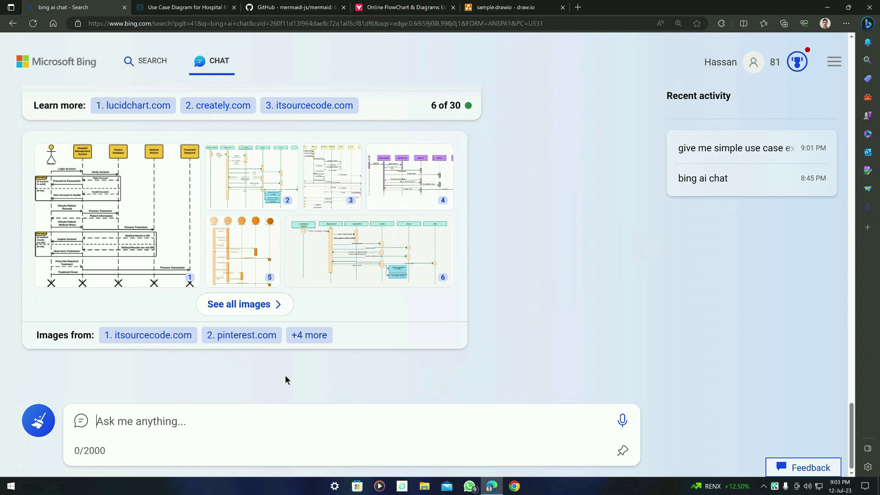
{"action": "type", "text": "give me mermaid "}
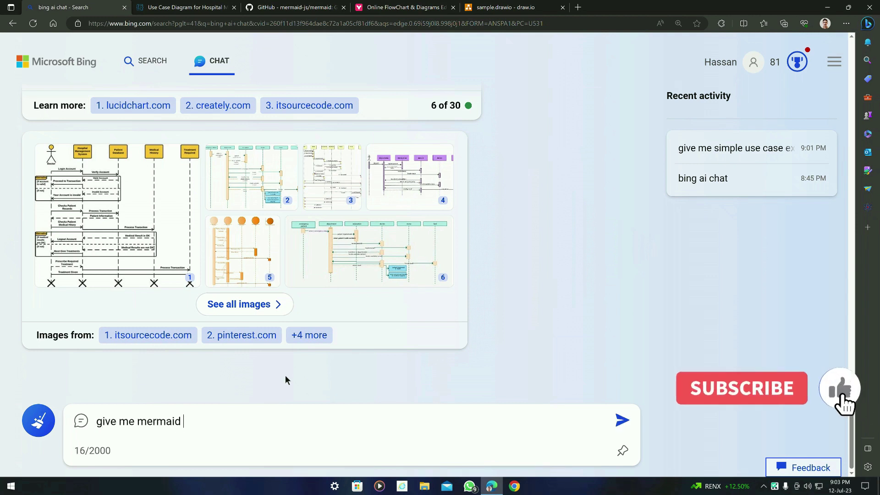
{"action": "type", "text": "code for the class diagram for the"}
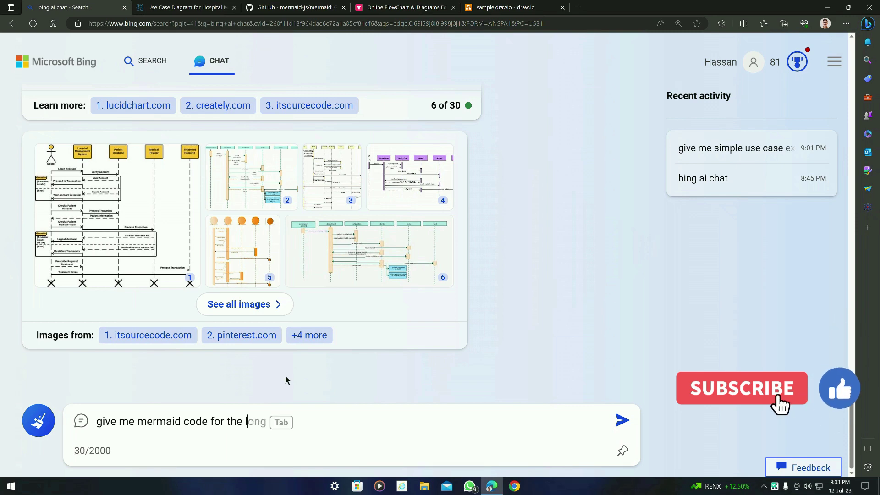
{"action": "type", "text": "above use case"}
{"action": "key", "text": "Return"}
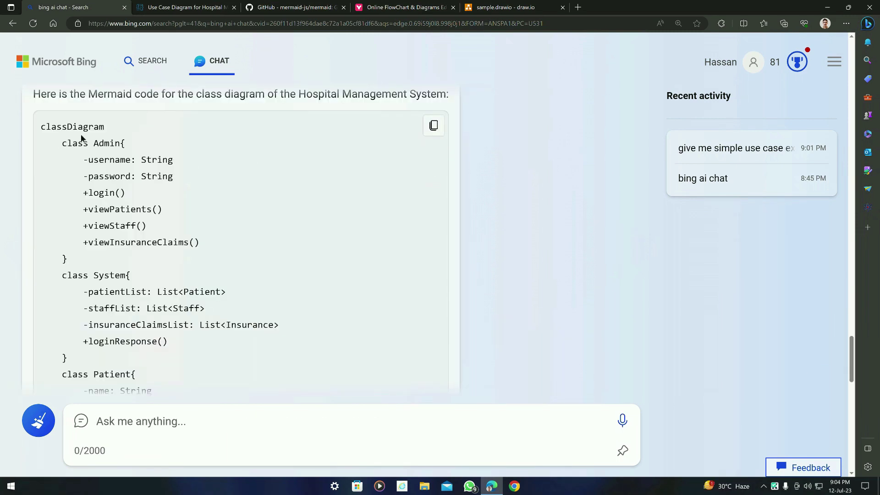
{"action": "left_click", "coordinate": [433, 125]}
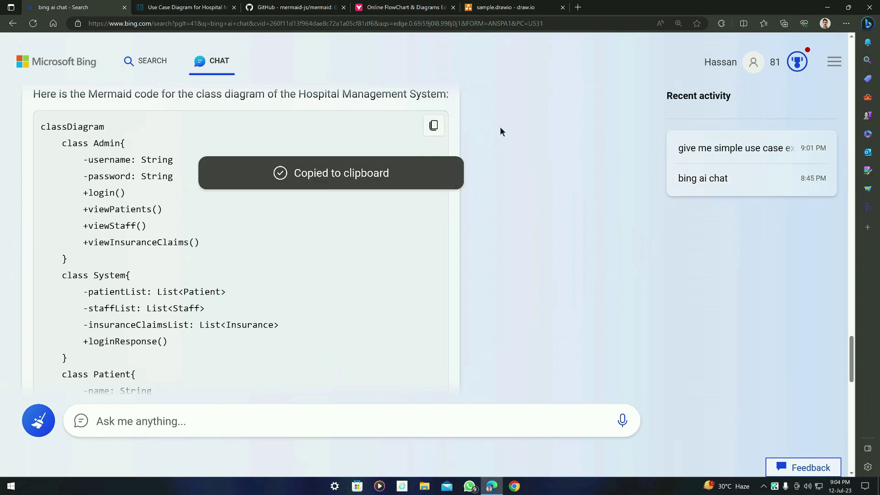
Step: Switch to draw.io and delete the entire sequence diagram, including the Insurance lifeline
{"action": "left_click", "coordinate": [500, 6]}
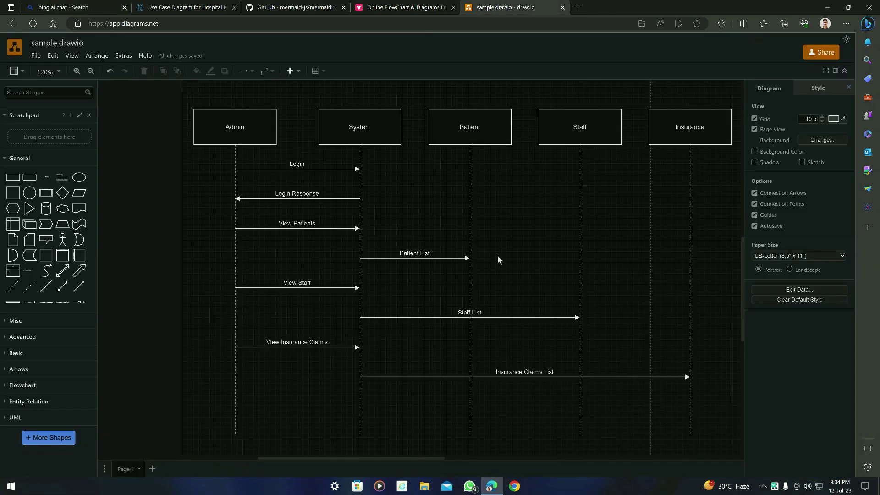
{"action": "scroll", "coordinate": [497, 255], "scroll_direction": "down", "scroll_amount": 1}
{"action": "left_click_drag", "start_coordinate": [691, 411], "coordinate": [221, 103]}
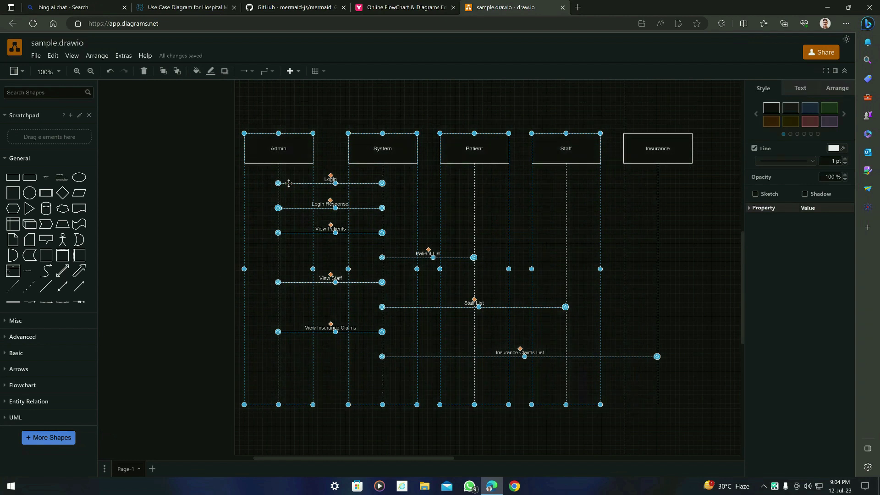
{"action": "key", "text": "Delete"}
{"action": "left_click", "coordinate": [628, 198]}
{"action": "key", "text": "Delete"}
Step: Try to insert a Mermaid diagram using the copied class diagram code
{"action": "left_click", "coordinate": [290, 70]}
{"action": "mouse_move", "coordinate": [314, 280]}
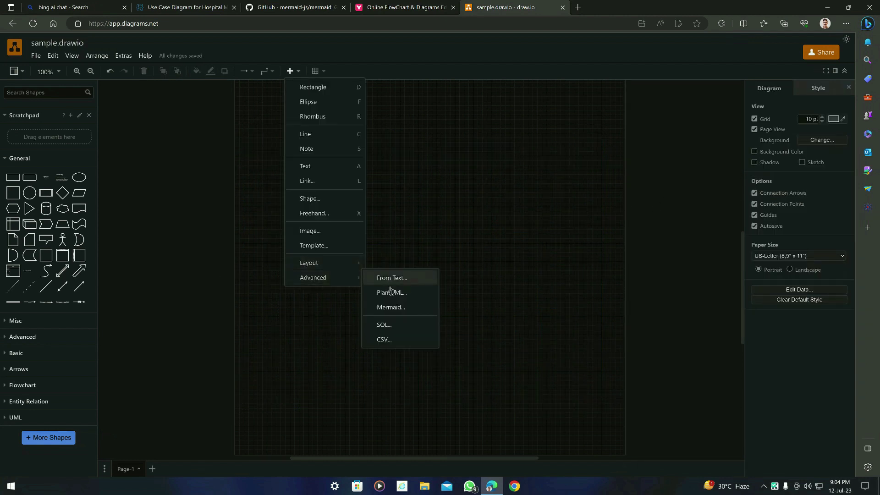
{"action": "left_click", "coordinate": [391, 308]}
{"action": "key", "text": "ctrl+v"}
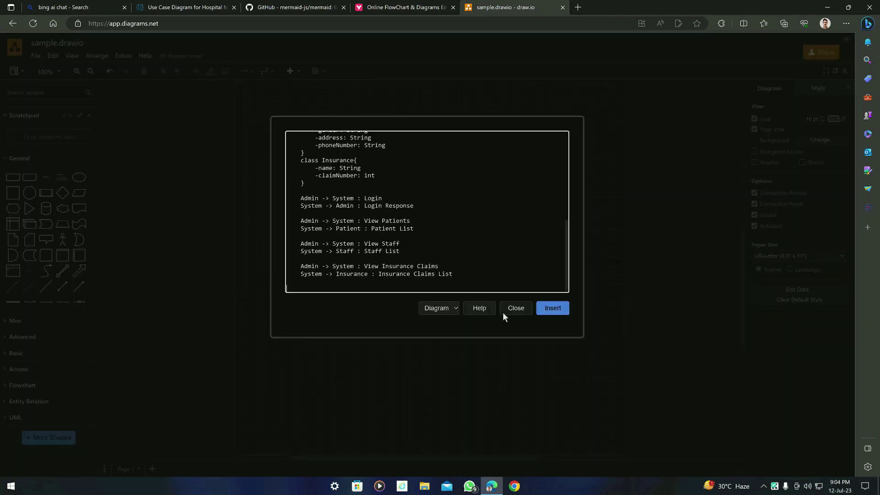
{"action": "left_click", "coordinate": [553, 308]}
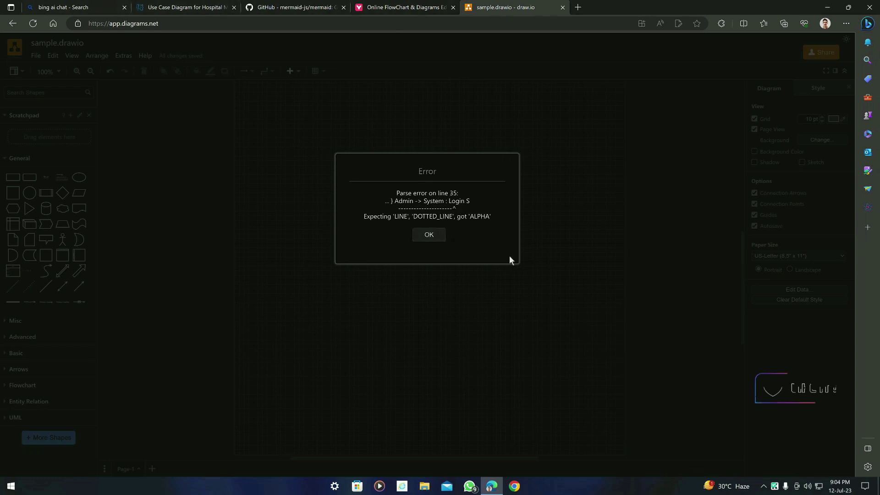
Step: Copy the draw.io parse error and send it to Bing AI chat after the message "it is generating the below error:"
{"action": "left_click_drag", "start_coordinate": [496, 216], "coordinate": [412, 175]}
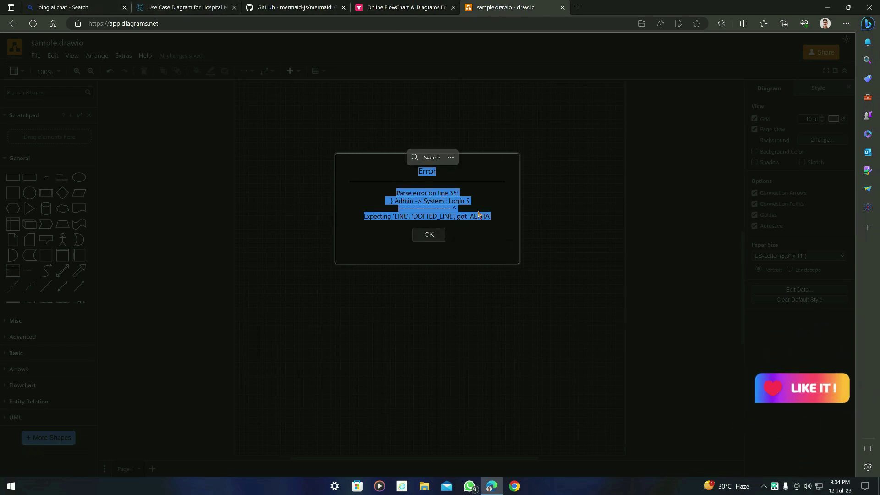
{"action": "left_click", "coordinate": [59, 7]}
{"action": "scroll", "coordinate": [373, 183], "scroll_direction": "down", "scroll_amount": 10}
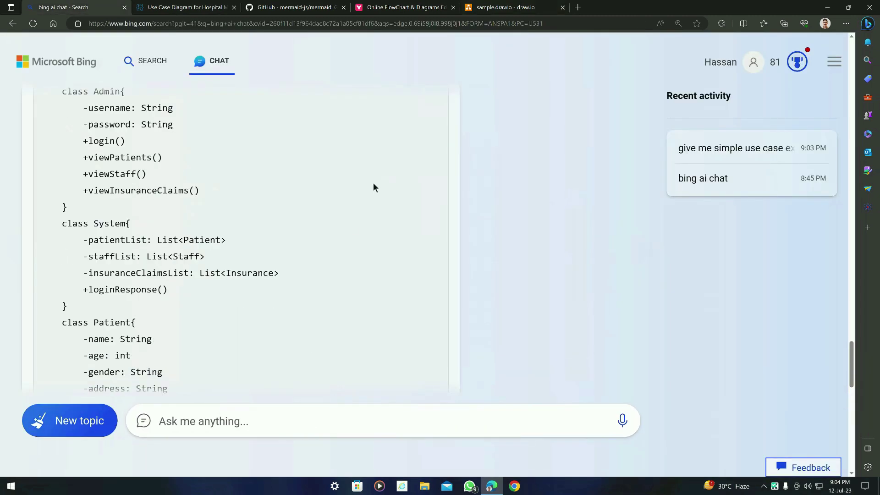
{"action": "type", "text": "it is generating the "}
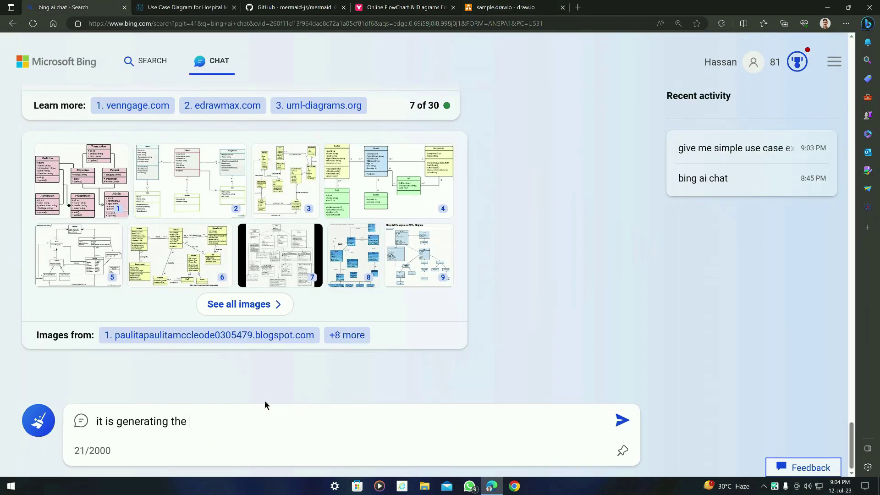
{"action": "type", "text": "below error:"}
{"action": "key", "text": "shift+Return"}
{"action": "key", "text": "shift+Return"}
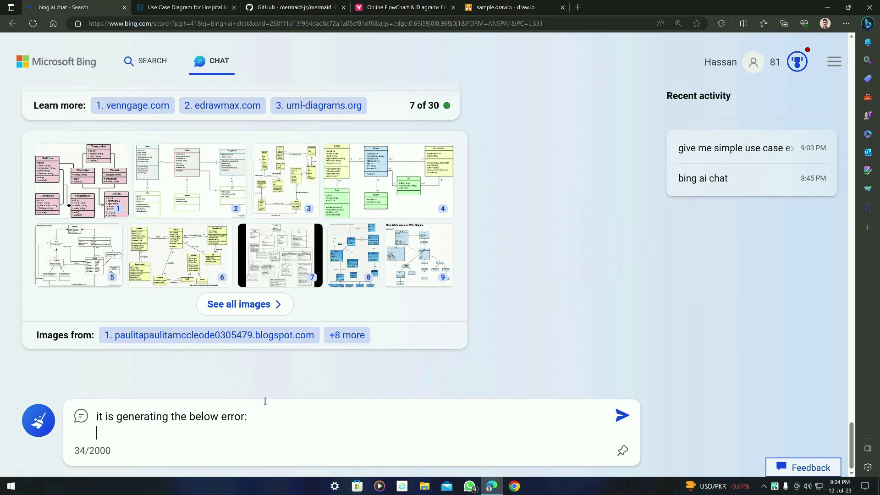
{"action": "key", "text": "ctrl+v"}
{"action": "key", "text": "Return"}
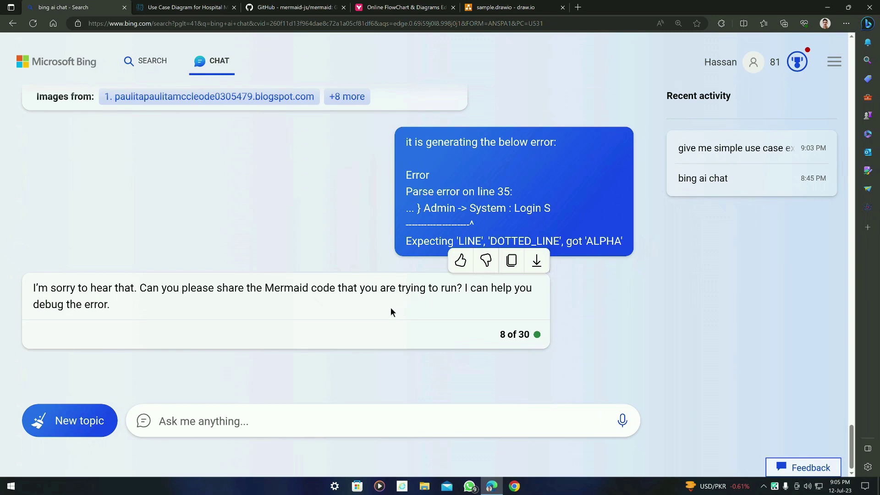
Step: Copy the previously generated classDiagram code from the earlier answer in the Bing AI chat
{"action": "scroll", "coordinate": [154, 235], "scroll_direction": "up", "scroll_amount": 15}
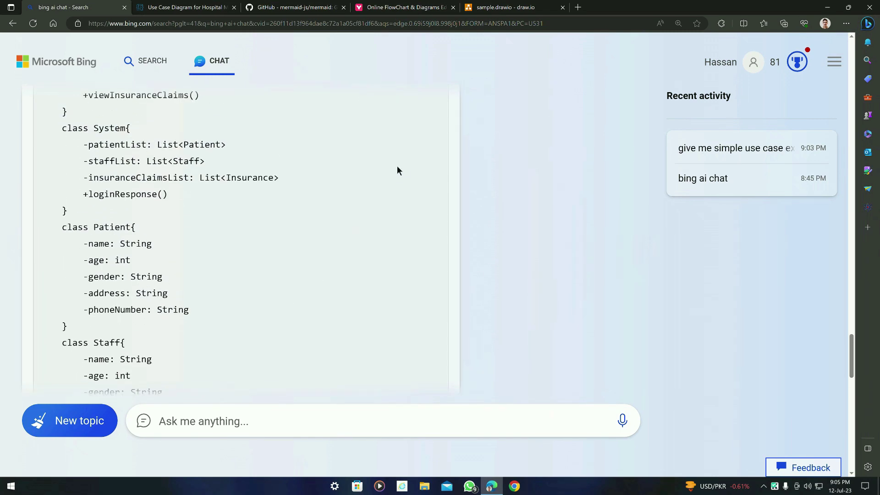
{"action": "scroll", "coordinate": [397, 170], "scroll_direction": "up", "scroll_amount": 5}
{"action": "left_click", "coordinate": [434, 248]}
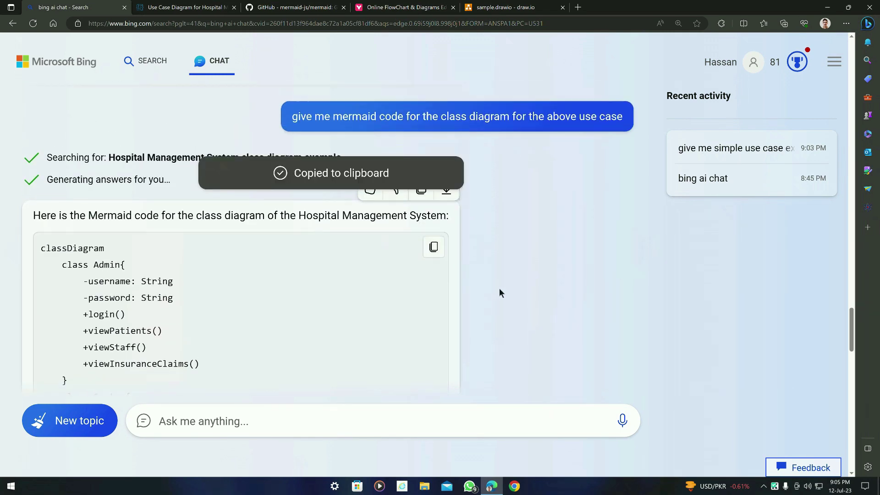
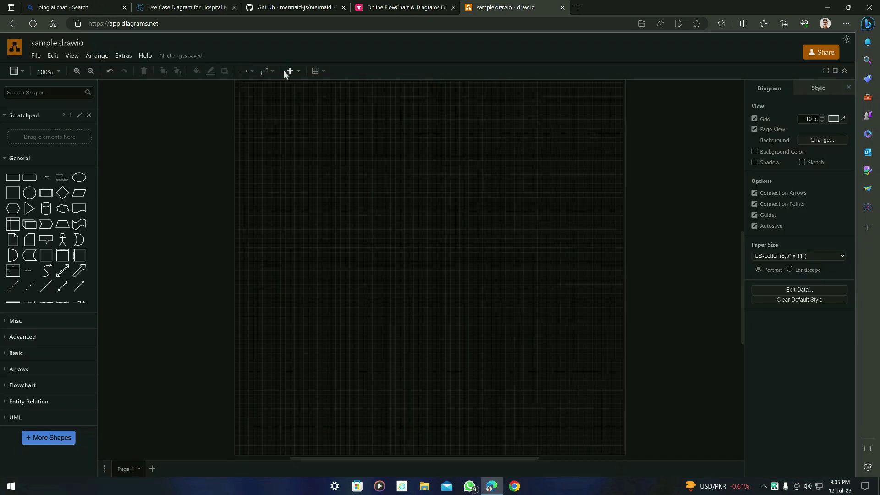
Step: In draw.io, try to insert a Mermaid diagram using the class diagram code from the chat
{"action": "mouse_move", "coordinate": [338, 278]}
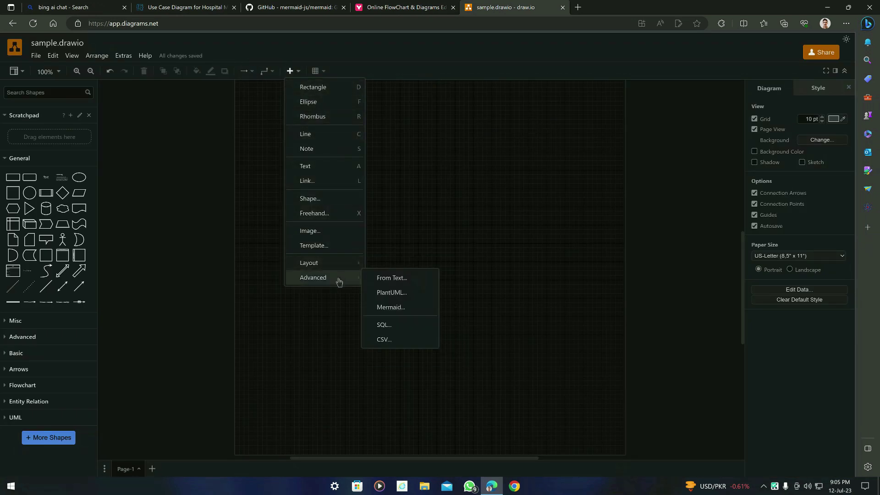
{"action": "left_click", "coordinate": [384, 307]}
{"action": "key", "text": "ctrl+a"}
{"action": "key", "text": "ctrl+v"}
{"action": "left_click", "coordinate": [558, 310]}
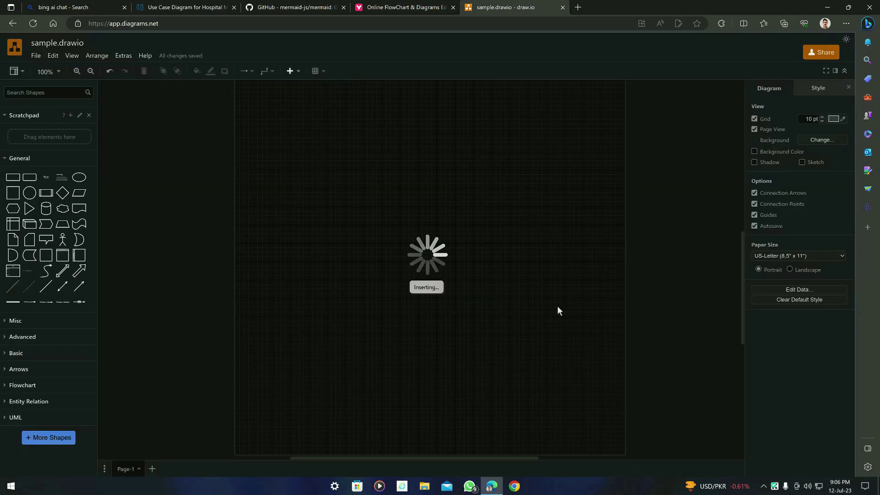
Step: Return to the Bing AI chat and review the corrected code, the reported error and the original class diagram request
{"action": "key", "text": "ctrl+1"}
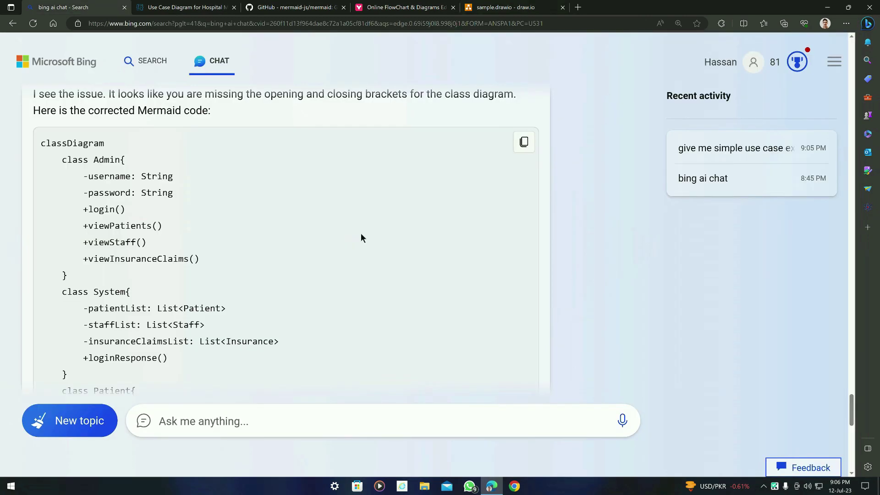
{"action": "scroll", "coordinate": [115, 226], "scroll_direction": "up", "scroll_amount": 15}
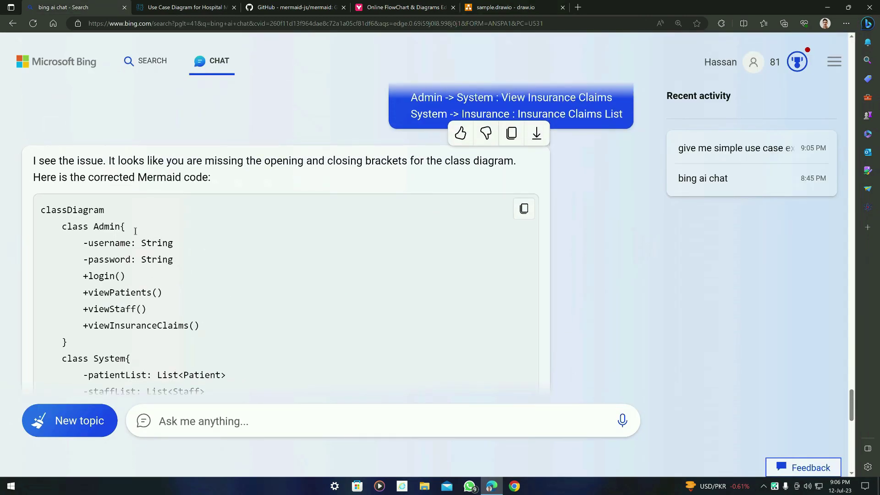
{"action": "scroll", "coordinate": [223, 263], "scroll_direction": "up", "scroll_amount": 3}
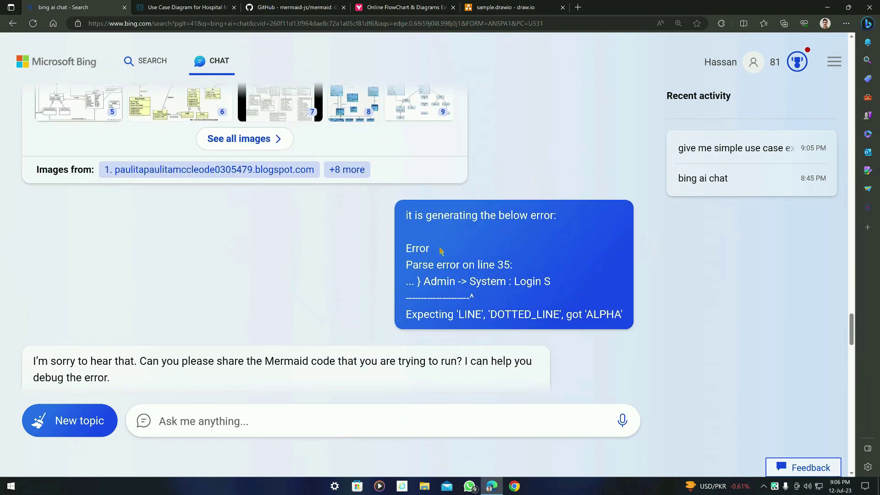
{"action": "scroll", "coordinate": [468, 258], "scroll_direction": "up", "scroll_amount": 15}
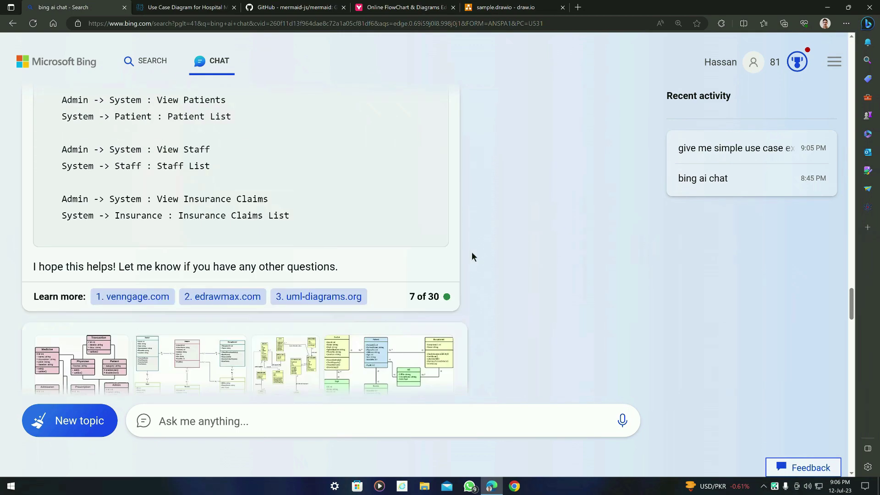
{"action": "scroll", "coordinate": [477, 213], "scroll_direction": "down", "scroll_amount": 2}
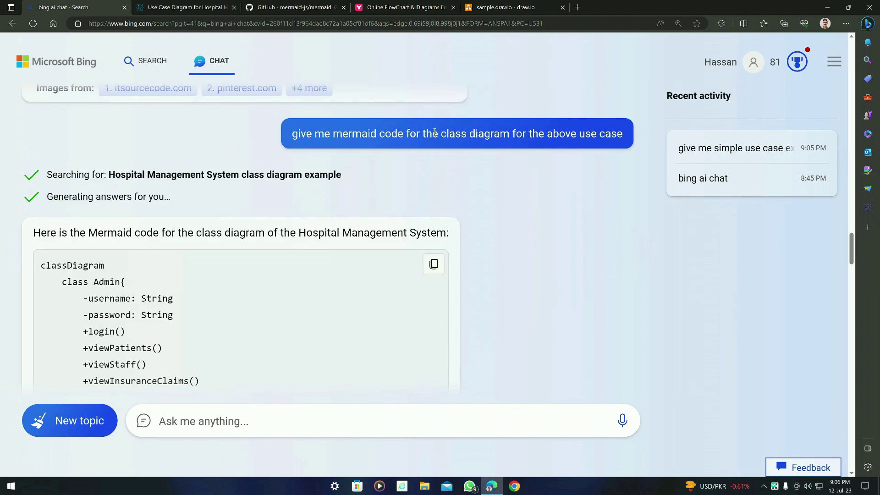
{"action": "left_click", "coordinate": [309, 429]}
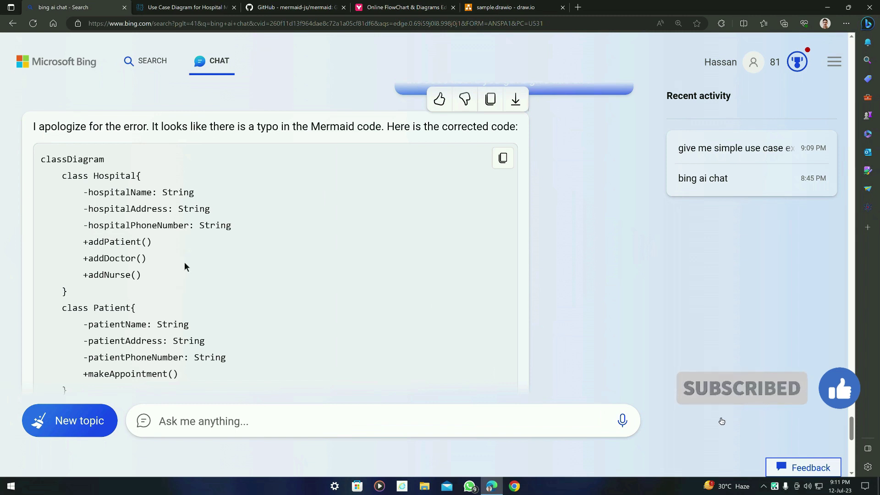
Step: Check the sample class diagram in the Mermaid Live Editor and copy the corrected Hospital class diagram code from the Bing AI chat
{"action": "left_click", "coordinate": [392, 6]}
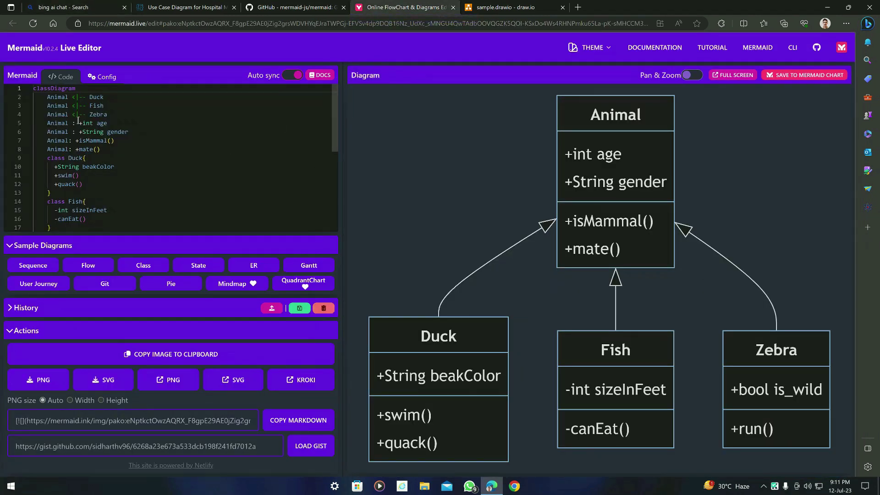
{"action": "left_click", "coordinate": [64, 7]}
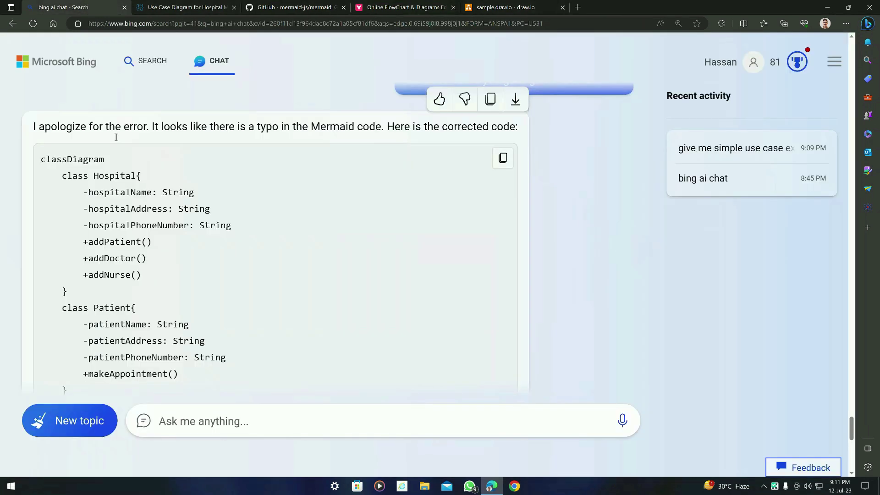
{"action": "scroll", "coordinate": [153, 222], "scroll_direction": "up", "scroll_amount": 2}
{"action": "scroll", "coordinate": [508, 323], "scroll_direction": "down", "scroll_amount": 1}
{"action": "left_click", "coordinate": [503, 224]}
Step: Switch to draw.io and try to insert the copied Hospital class diagram code as a Mermaid diagram
{"action": "left_click", "coordinate": [508, 7]}
{"action": "key", "text": "ctrl+v"}
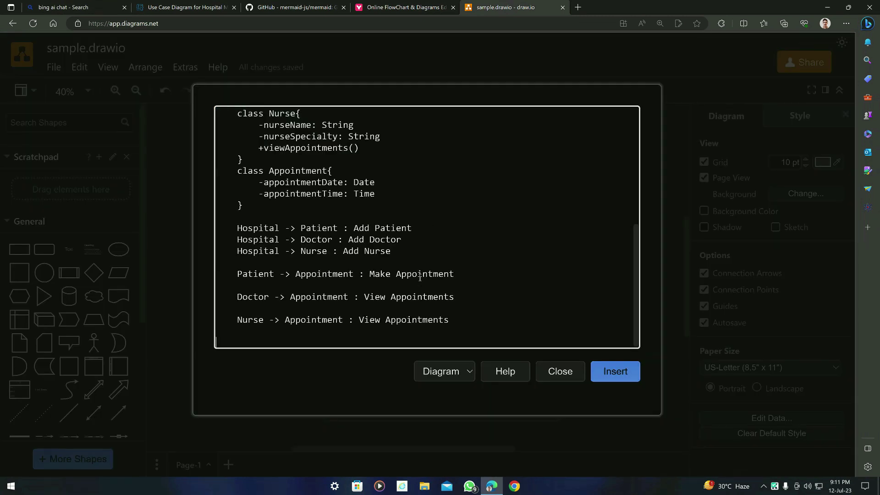
{"action": "left_click", "coordinate": [615, 371]}
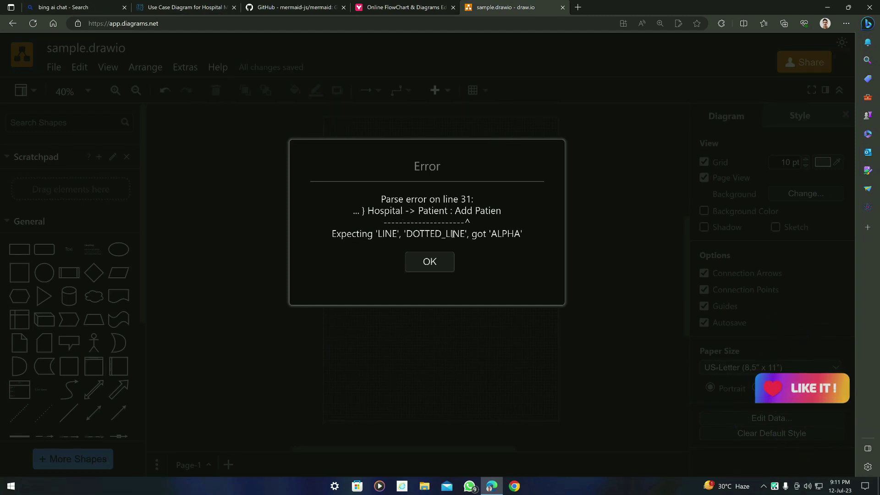
Step: Compare the relationship arrows in the Bing AI chat code with the sample class diagram syntax in the Mermaid Live Editor
{"action": "left_click", "coordinate": [79, 6]}
{"action": "scroll", "coordinate": [215, 210], "scroll_direction": "down", "scroll_amount": 1}
{"action": "scroll", "coordinate": [218, 309], "scroll_direction": "down", "scroll_amount": 10}
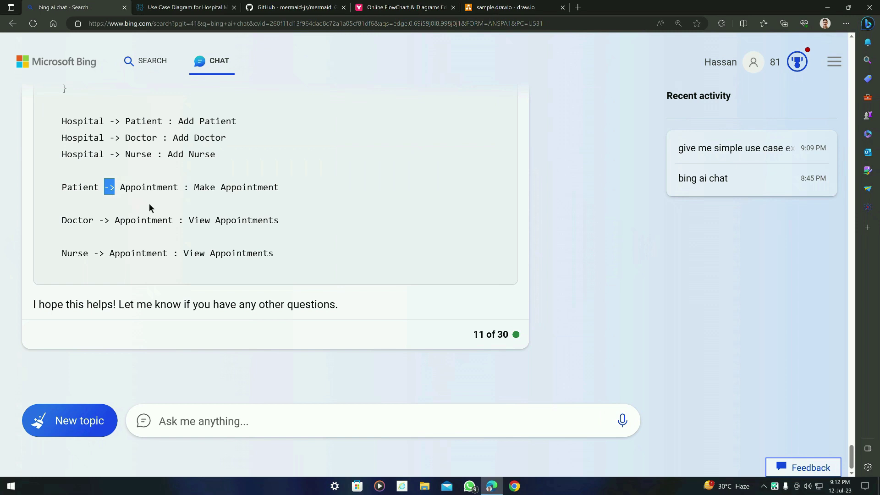
{"action": "key", "text": "ctrl+4"}
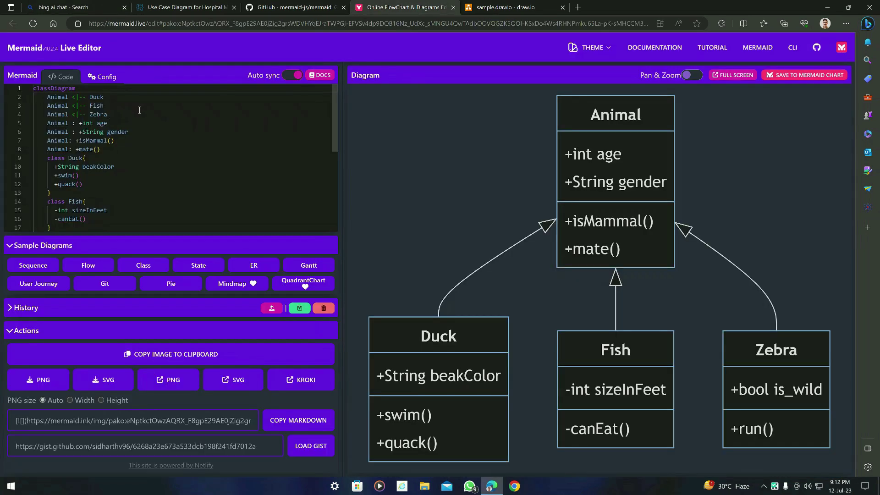
Step: Switch to draw.io, start a new Mermaid diagram and fill it with the copied Hospital class diagram code
{"action": "left_click", "coordinate": [499, 7]}
{"action": "left_click", "coordinate": [435, 90]}
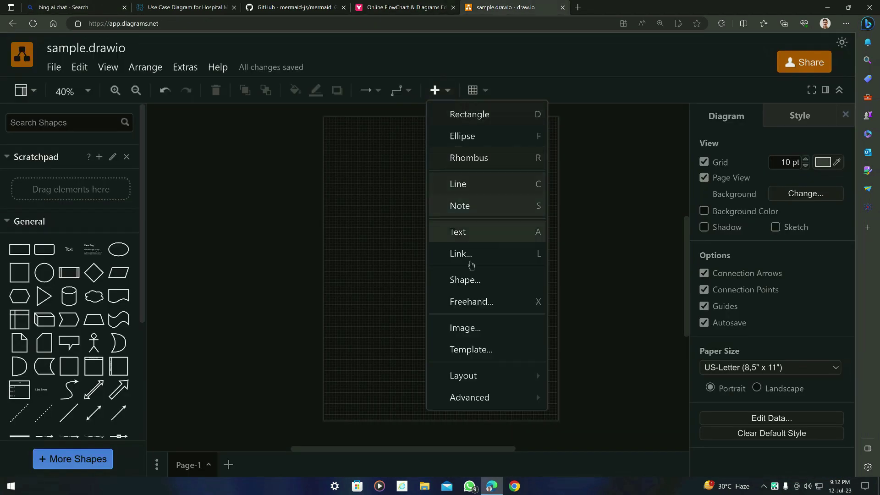
{"action": "mouse_move", "coordinate": [507, 397]}
{"action": "left_click", "coordinate": [592, 415]}
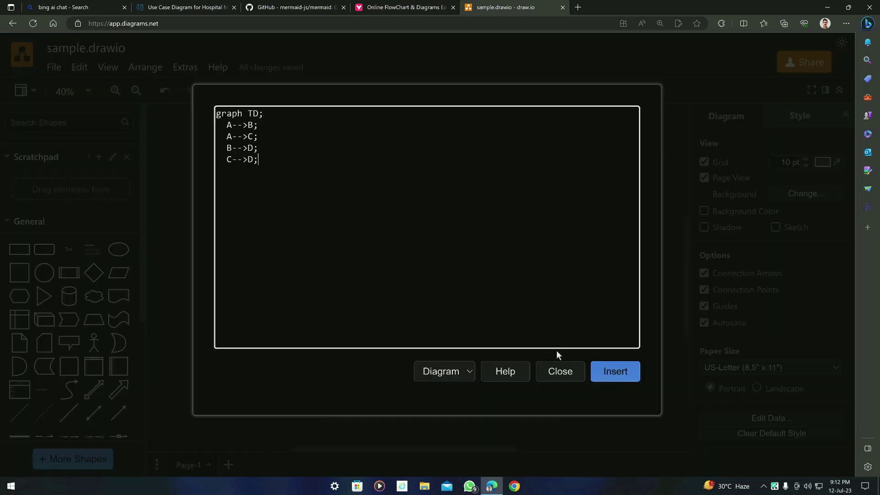
{"action": "key", "text": "ctrl+v"}
Step: Change the relationship arrows between the Hospital, Patient, Doctor, Nurse and Appointment classes from -> to --> and insert the diagram
{"action": "type", "text": "-"}
{"action": "left_click", "coordinate": [292, 240]}
{"action": "type", "text": "-"}
{"action": "left_click", "coordinate": [292, 228]}
{"action": "type", "text": "-"}
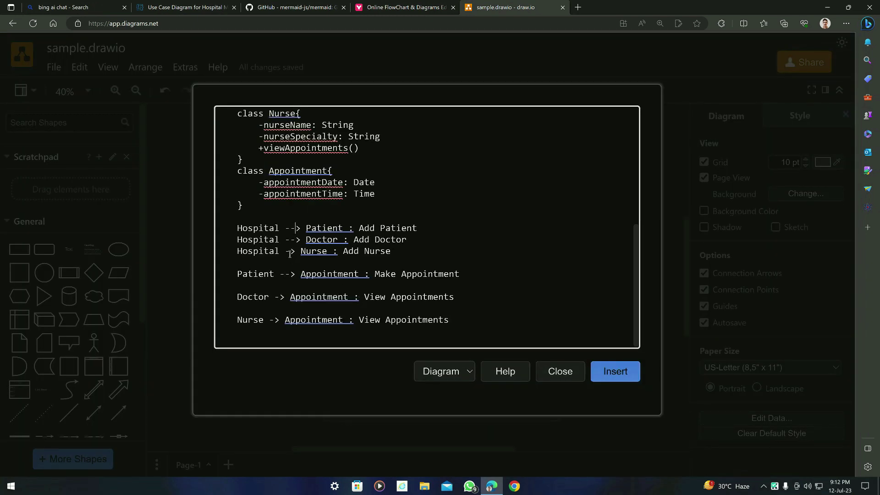
{"action": "key", "text": "Down"}
{"action": "key", "text": "Down"}
{"action": "type", "text": "--"}
{"action": "left_click", "coordinate": [274, 320]}
{"action": "type", "text": "-"}
{"action": "key", "text": "ctrl+a"}
{"action": "left_click", "coordinate": [615, 371]}
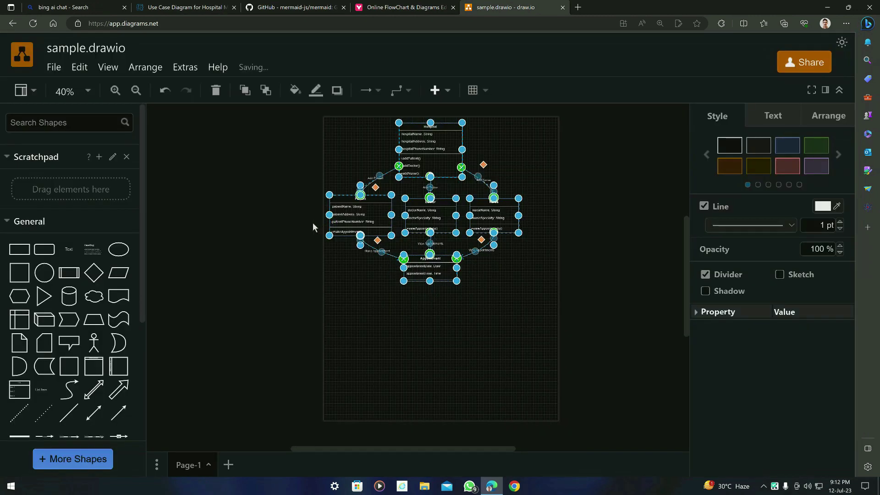
Step: Examine the inserted class diagram's classes, attributes, methods and labelled relationships at 85% zoom
{"action": "left_click", "coordinate": [314, 221]}
{"action": "scroll", "coordinate": [444, 263], "scroll_direction": "up", "scroll_amount": 5}
{"action": "scroll", "coordinate": [260, 260], "scroll_direction": "up", "scroll_amount": 8}
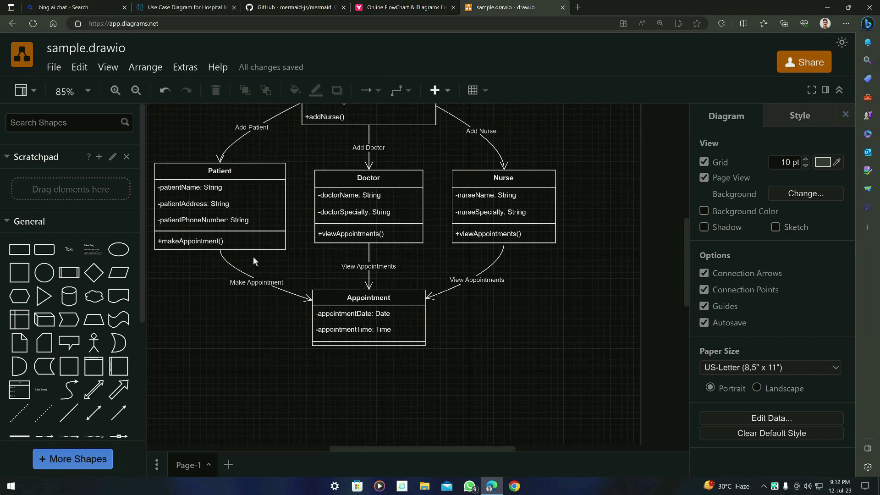
{"action": "scroll", "coordinate": [334, 282], "scroll_direction": "down", "scroll_amount": 4}
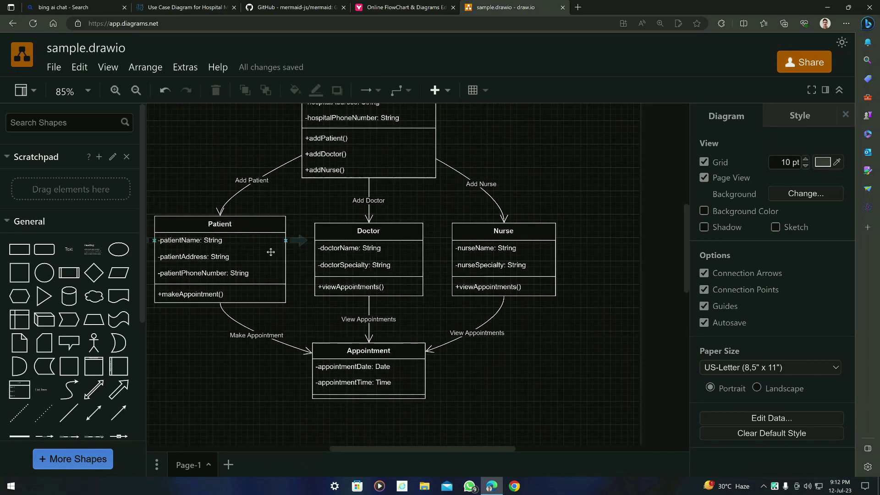
{"action": "scroll", "coordinate": [254, 244], "scroll_direction": "up", "scroll_amount": 2}
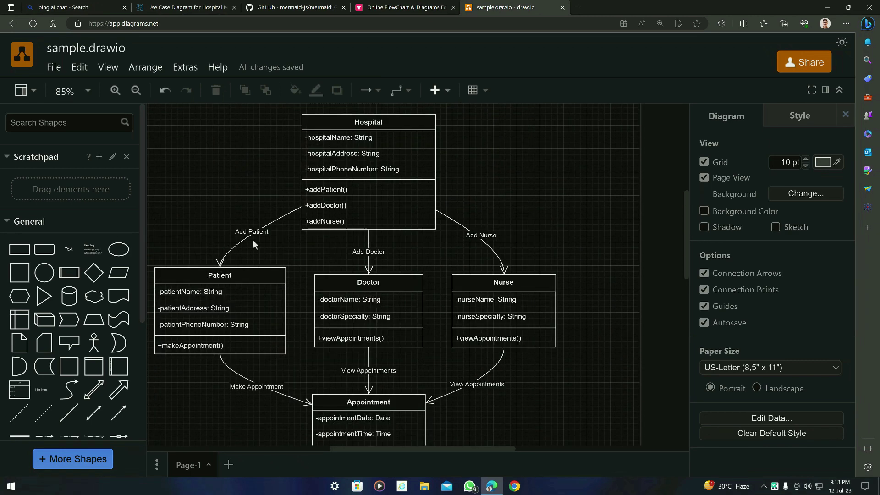
{"action": "scroll", "coordinate": [315, 264], "scroll_direction": "down", "scroll_amount": 4}
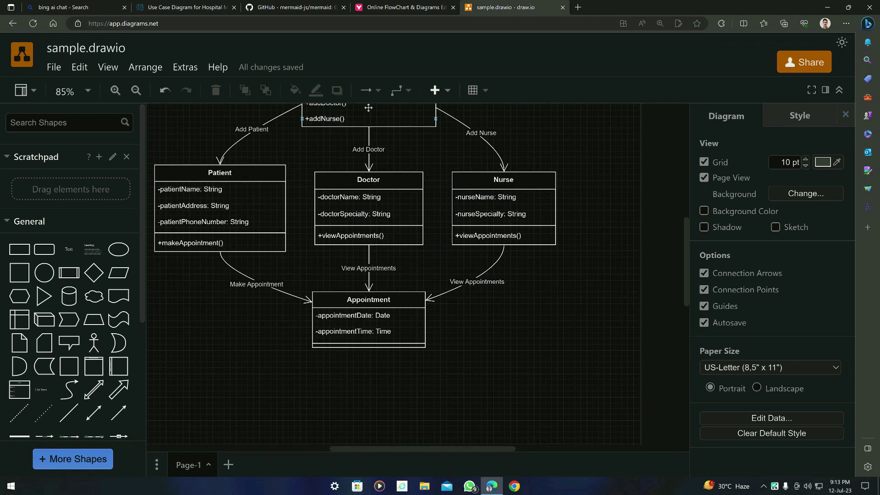
Step: Switch to the Mermaid Live Editor and load the sample flowchart
{"action": "left_click", "coordinate": [388, 7]}
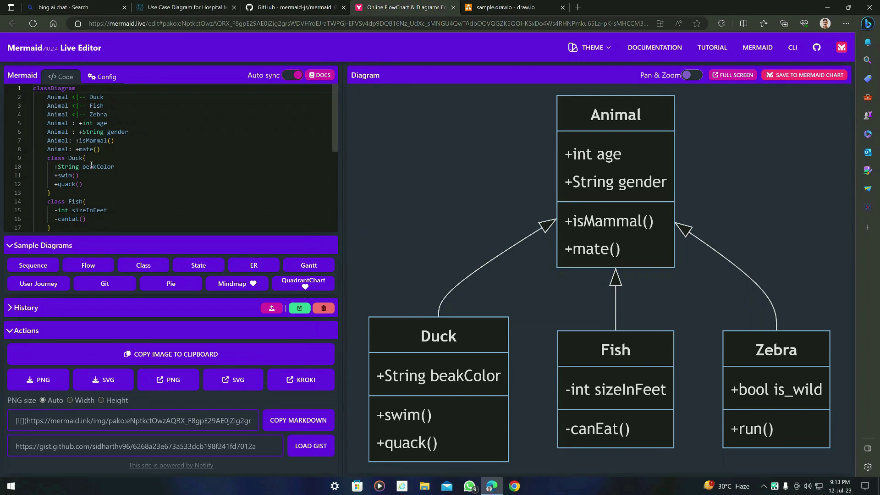
{"action": "left_click", "coordinate": [86, 266]}
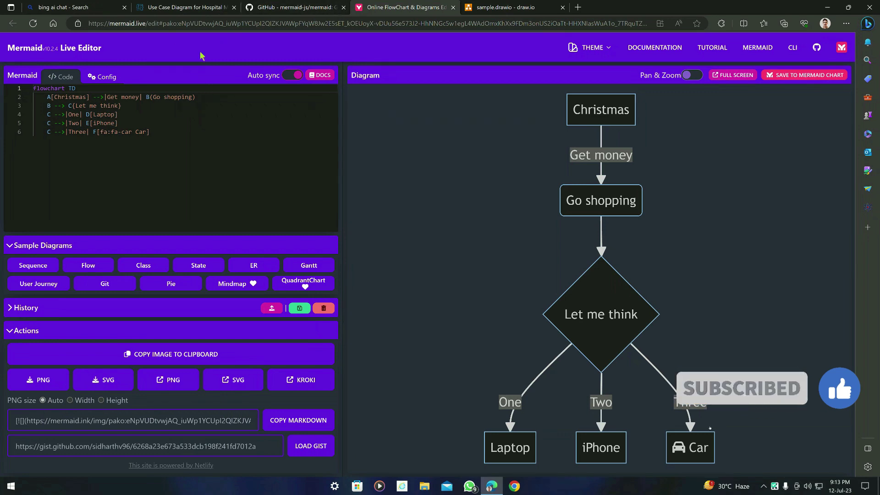
Step: Switch to the Bing chat and draft the prompt "give me mermaid code for state diagram for the below use case:" followed by a new line
{"action": "left_click", "coordinate": [64, 8]}
{"action": "key", "text": "alt+Left"}
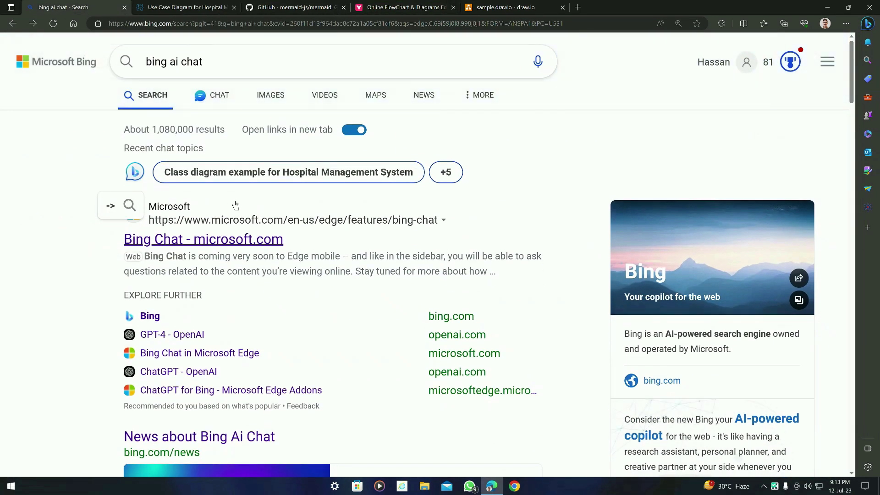
{"action": "left_click", "coordinate": [202, 104]}
{"action": "left_click", "coordinate": [251, 412]}
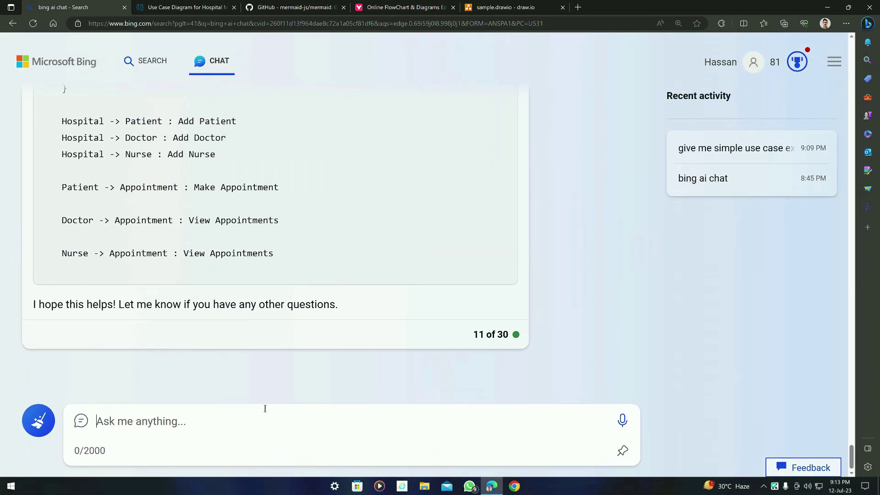
{"action": "type", "text": "give me mermaid code for state diagram for the below use case"}
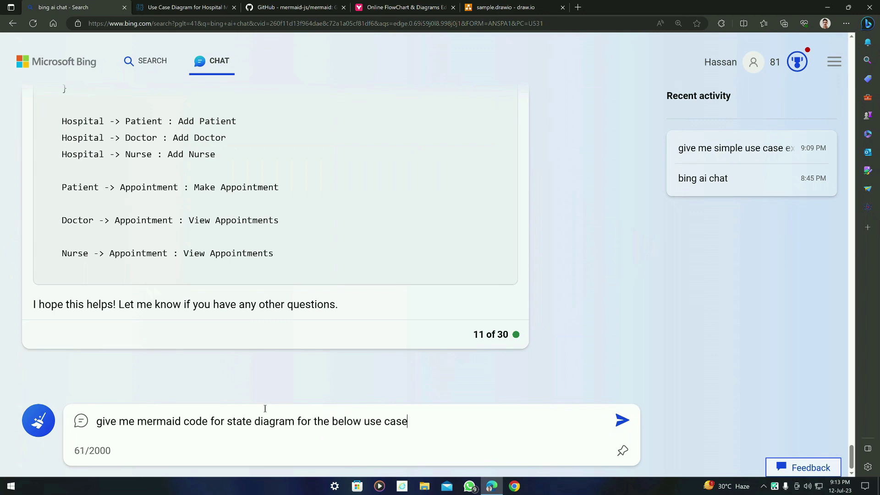
{"action": "key", "text": "shift+Return"}
{"action": "key", "text": "shift+Return"}
Step: Add the Hospital Management System use case list from the earlier answer below the prompt and send it
{"action": "left_click_drag", "start_coordinate": [851, 458], "coordinate": [841, 119]}
{"action": "scroll", "coordinate": [298, 249], "scroll_direction": "up", "scroll_amount": 2}
{"action": "left_click", "coordinate": [270, 422]}
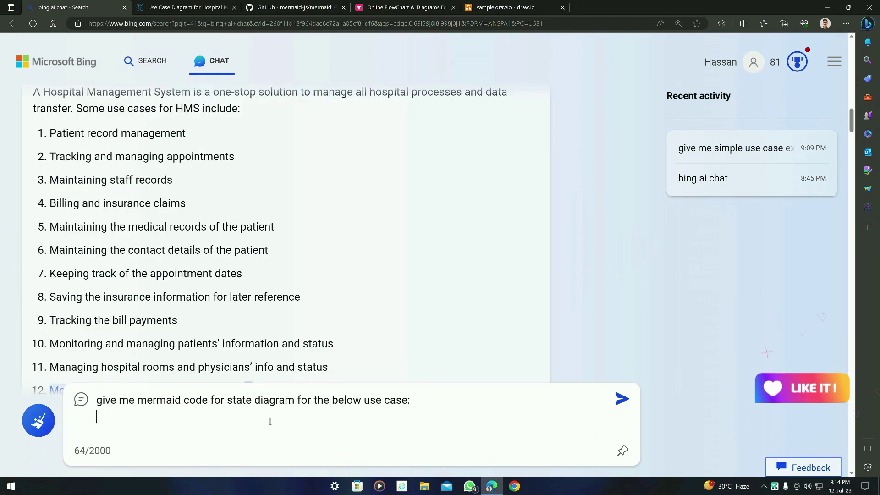
{"action": "key", "text": "ctrl+v"}
{"action": "key", "text": "Return"}
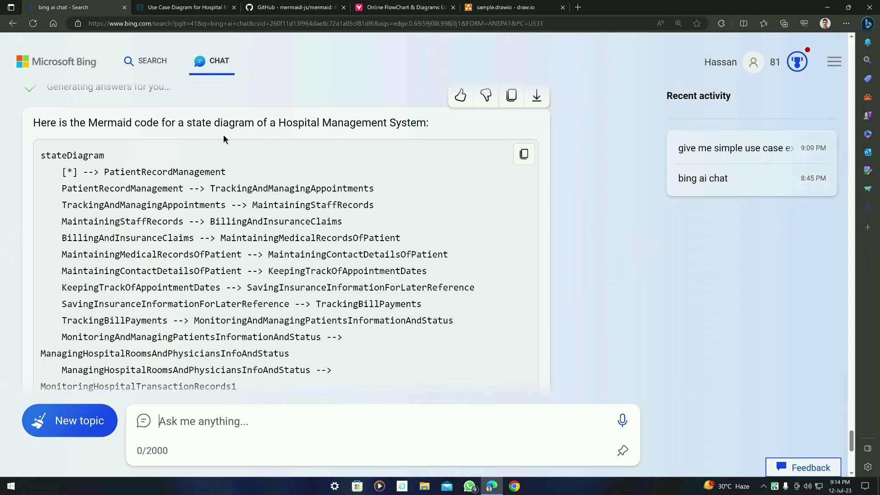
Step: Copy the generated state diagram code, switch to draw.io and delete the old class diagram from the canvas
{"action": "left_click", "coordinate": [524, 154]}
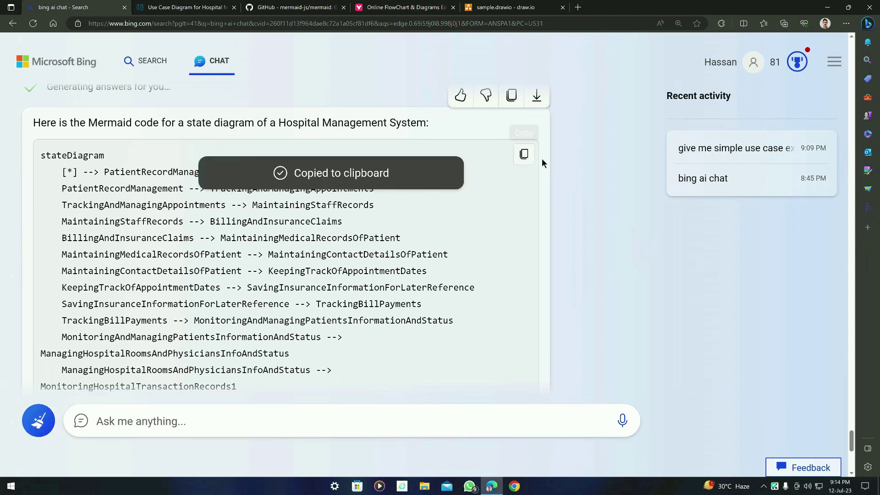
{"action": "left_click", "coordinate": [505, 7]}
{"action": "scroll", "coordinate": [434, 264], "scroll_direction": "down", "scroll_amount": 2}
{"action": "left_click_drag", "start_coordinate": [433, 264], "coordinate": [232, 122]}
{"action": "key", "text": "Delete"}
{"action": "left_click_drag", "start_coordinate": [347, 258], "coordinate": [229, 415]}
{"action": "key", "text": "Delete"}
Step: Start a new Mermaid diagram, fill it with the copied stateDiagram code and insert it onto the canvas
{"action": "left_click", "coordinate": [435, 90]}
{"action": "mouse_move", "coordinate": [485, 397]}
{"action": "left_click", "coordinate": [577, 416]}
{"action": "key", "text": "ctrl+v"}
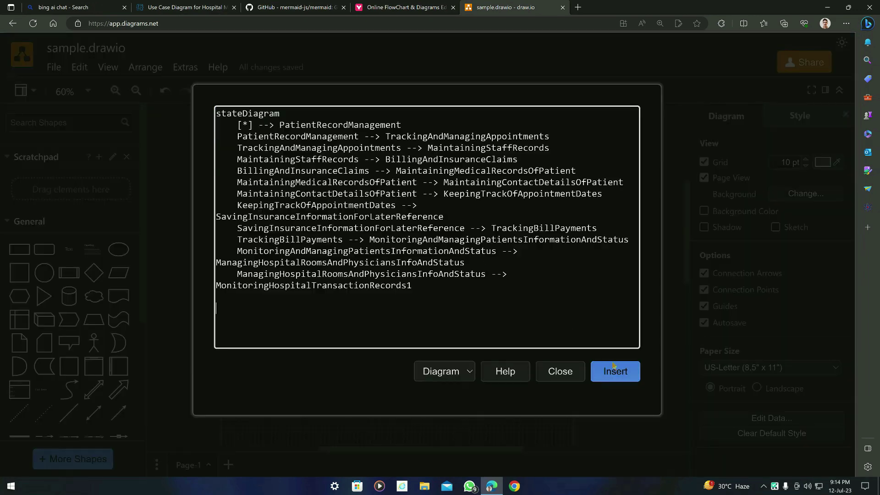
{"action": "left_click", "coordinate": [616, 372]}
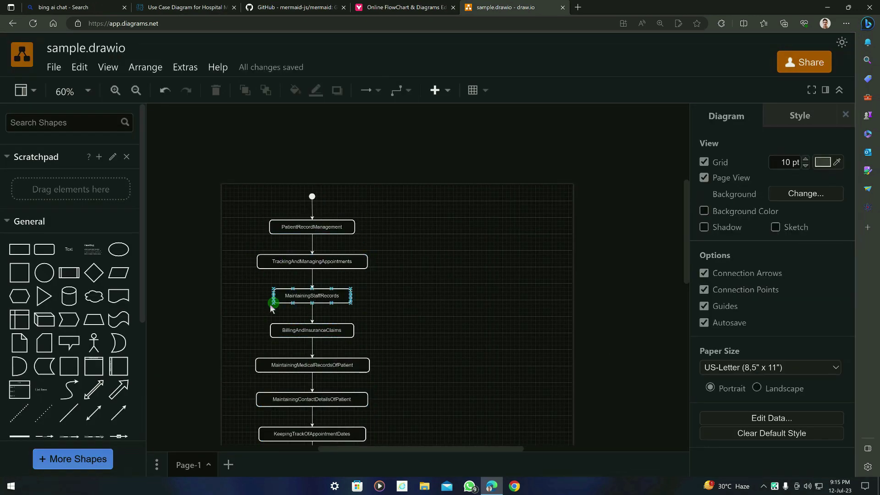
Step: Examine the inserted state diagram's chain of states and transitions from the start state downwards at 65% zoom
{"action": "scroll", "coordinate": [190, 246], "scroll_direction": "down", "scroll_amount": 3}
{"action": "scroll", "coordinate": [287, 260], "scroll_direction": "down", "scroll_amount": 3}
{"action": "scroll", "coordinate": [340, 335], "scroll_direction": "up", "scroll_amount": 1, "text": "ctrl"}
{"action": "scroll", "coordinate": [380, 240], "scroll_direction": "down", "scroll_amount": 3}
{"action": "scroll", "coordinate": [381, 240], "scroll_direction": "down", "scroll_amount": 1}
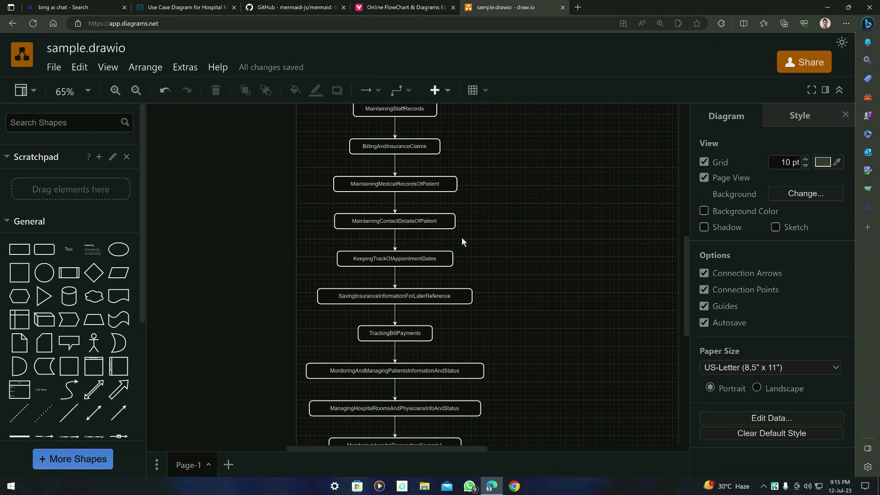
{"action": "scroll", "coordinate": [461, 242], "scroll_direction": "down", "scroll_amount": 1}
Step: Switch to the Mermaid GitHub README and examine its example diagrams, including flowchart, sequence, Gantt, class, pie, bar chart and user journey
{"action": "left_click", "coordinate": [381, 8]}
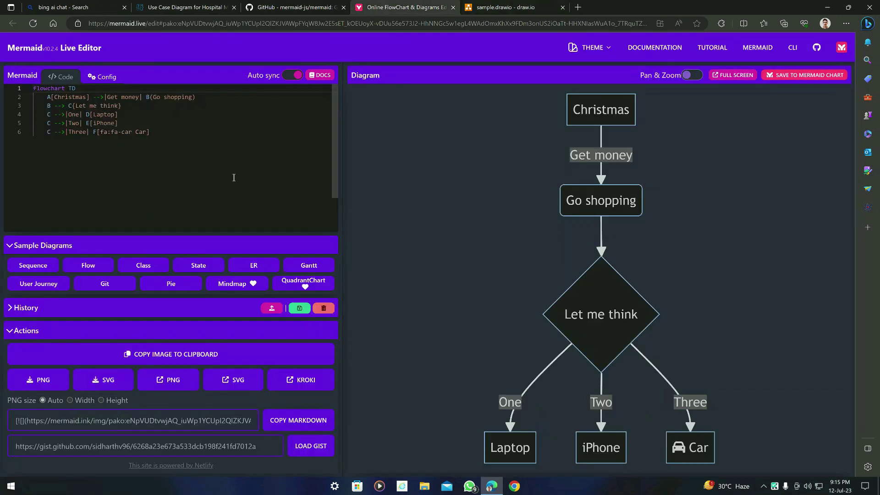
{"action": "left_click", "coordinate": [291, 4]}
{"action": "scroll", "coordinate": [257, 161], "scroll_direction": "up", "scroll_amount": 15}
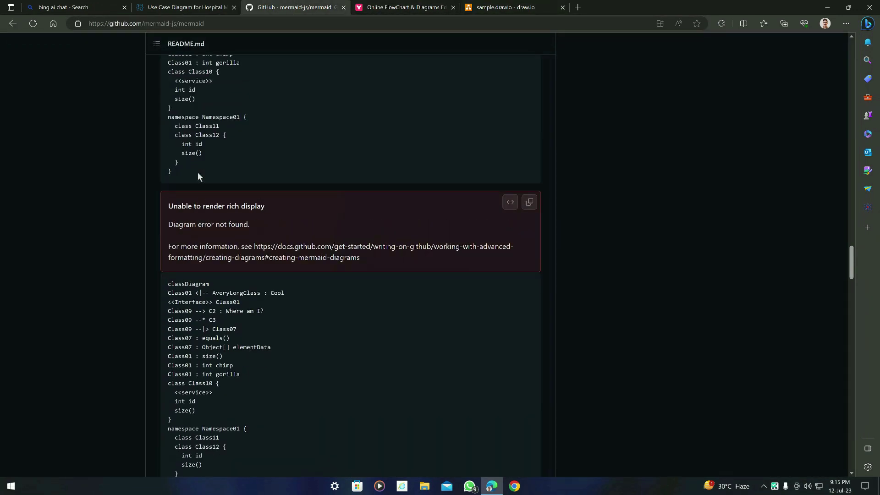
{"action": "scroll", "coordinate": [197, 170], "scroll_direction": "up", "scroll_amount": 15}
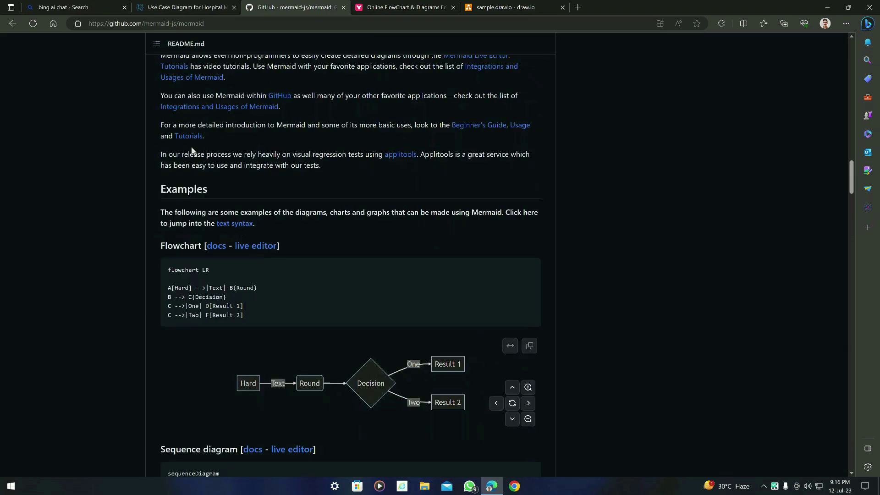
{"action": "scroll", "coordinate": [125, 81], "scroll_direction": "up", "scroll_amount": 10}
{"action": "scroll", "coordinate": [152, 125], "scroll_direction": "down", "scroll_amount": 20}
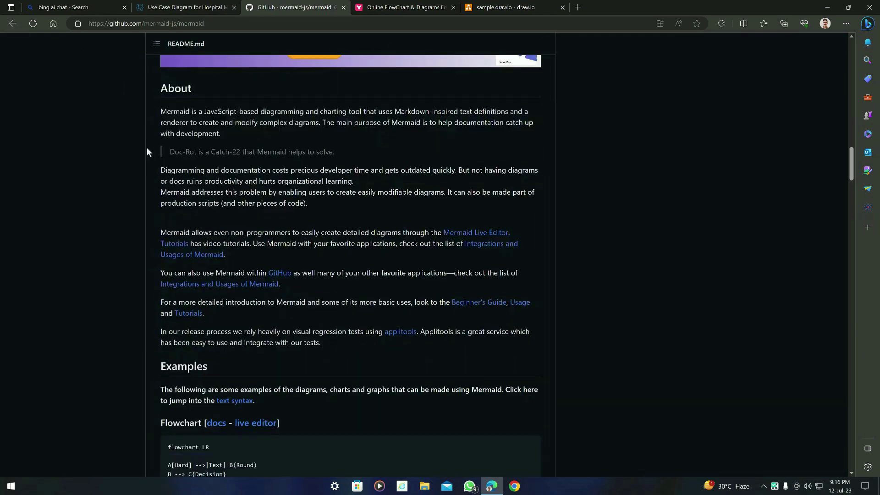
{"action": "scroll", "coordinate": [150, 163], "scroll_direction": "up", "scroll_amount": 5}
{"action": "scroll", "coordinate": [191, 204], "scroll_direction": "down", "scroll_amount": 10}
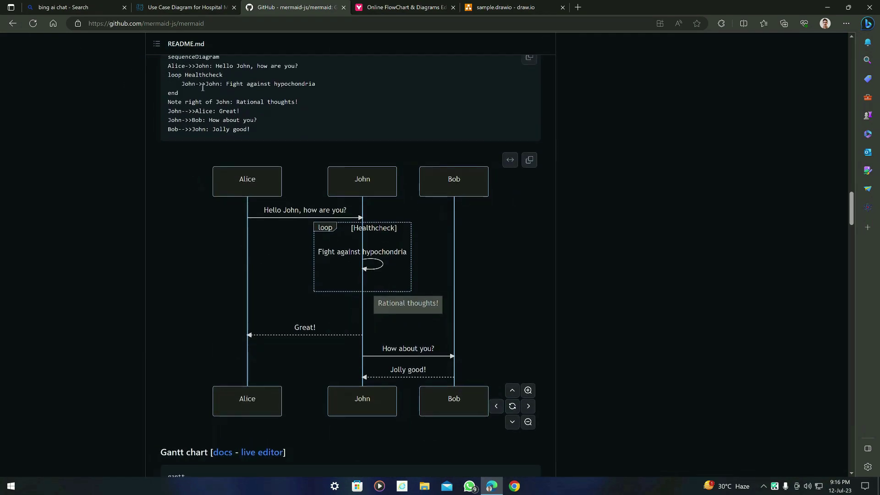
{"action": "scroll", "coordinate": [190, 204], "scroll_direction": "down", "scroll_amount": 4}
{"action": "scroll", "coordinate": [161, 125], "scroll_direction": "up", "scroll_amount": 3}
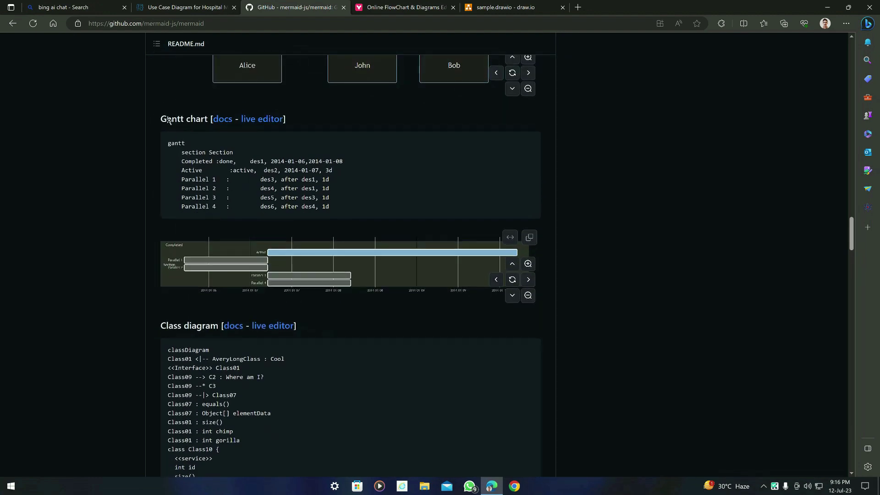
{"action": "scroll", "coordinate": [206, 161], "scroll_direction": "down", "scroll_amount": 10}
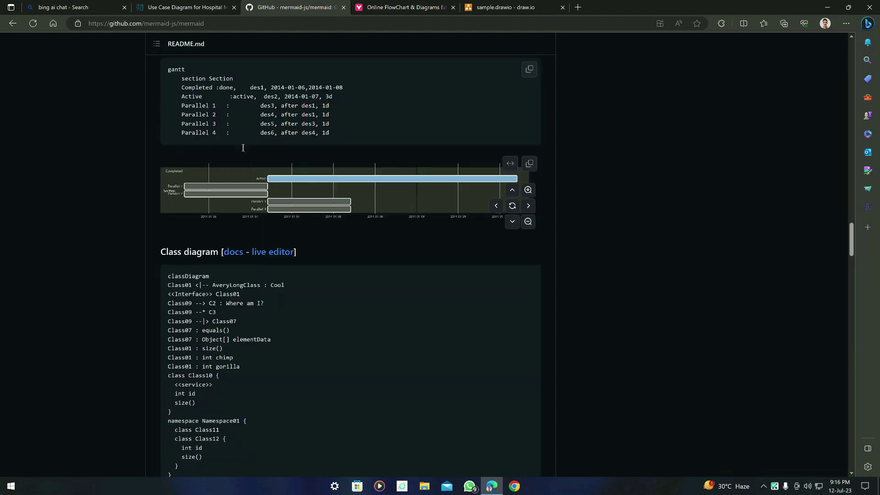
{"action": "scroll", "coordinate": [206, 161], "scroll_direction": "down", "scroll_amount": 10}
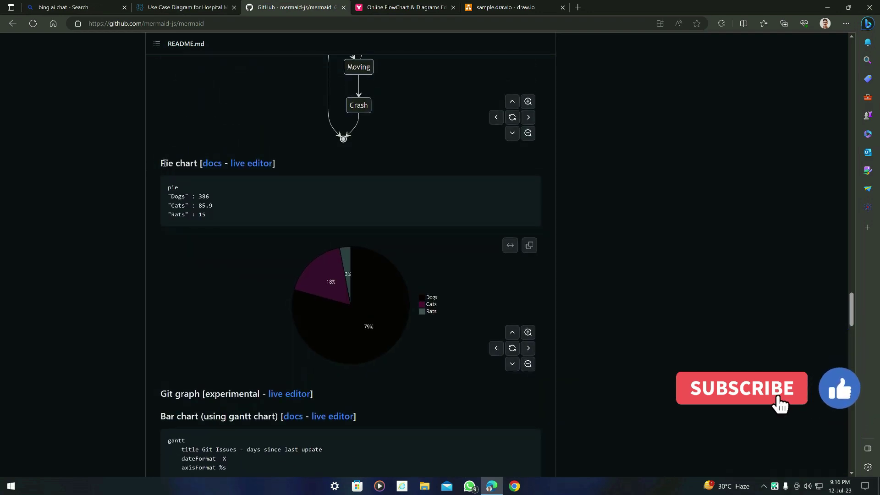
{"action": "scroll", "coordinate": [176, 148], "scroll_direction": "down", "scroll_amount": 6}
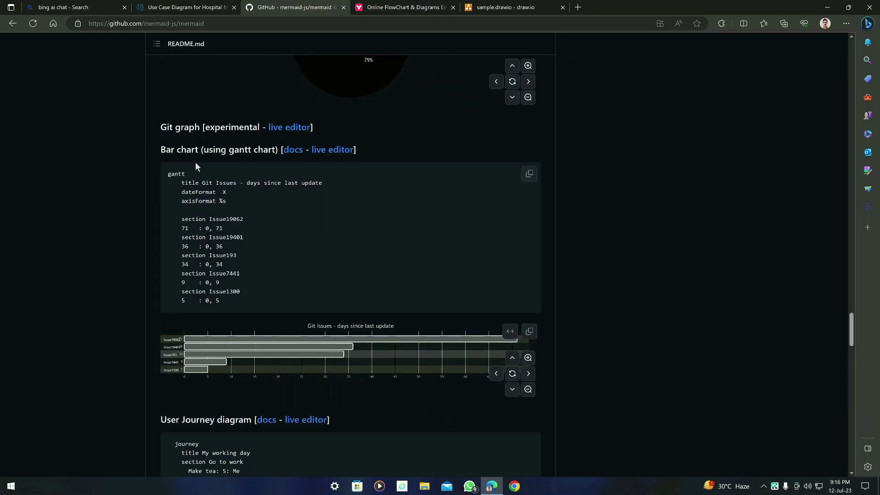
{"action": "scroll", "coordinate": [195, 164], "scroll_direction": "down", "scroll_amount": 6}
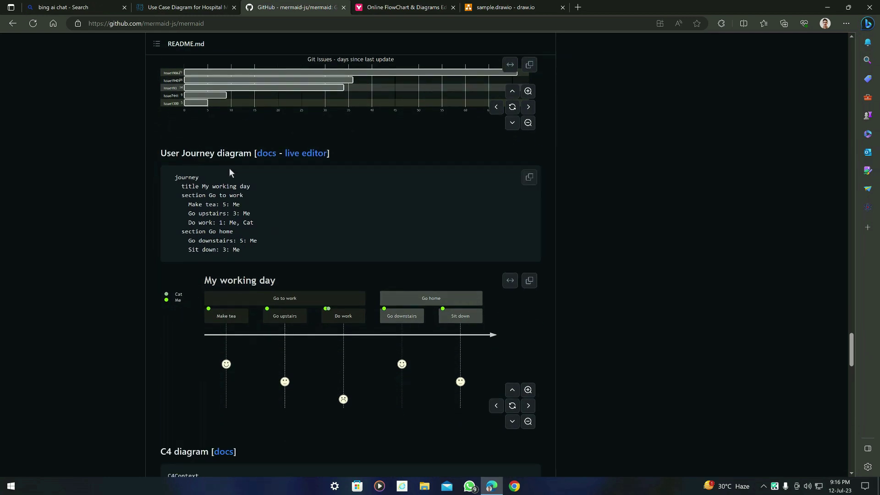